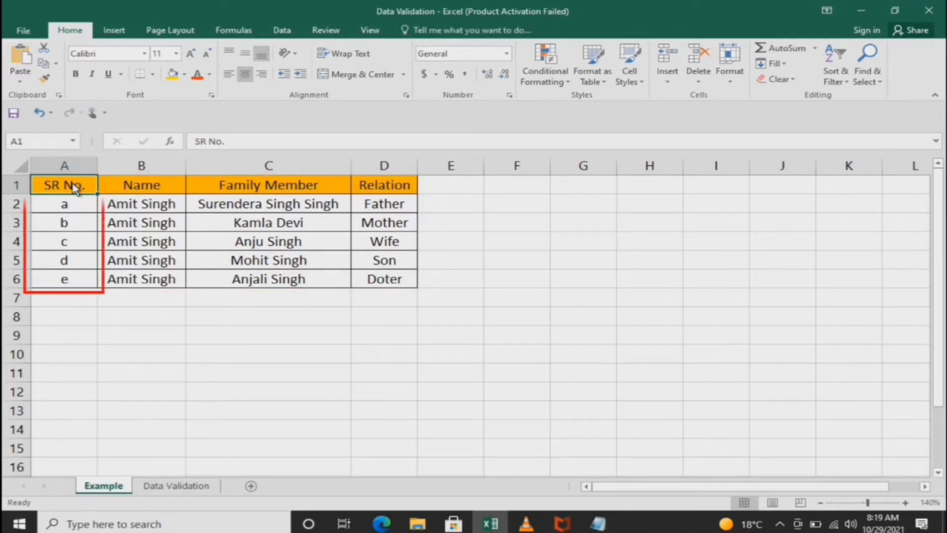
# Review the Example sheet's serial number entries in A2:A6, the first family member in C2 and the relation in D6
pyautogui.press('Down')
pyautogui.hotkey('shift', 'Down')
pyautogui.hotkey('shift', 'Down')
pyautogui.hotkey('shift', 'Down')
pyautogui.hotkey('shift', 'Down')
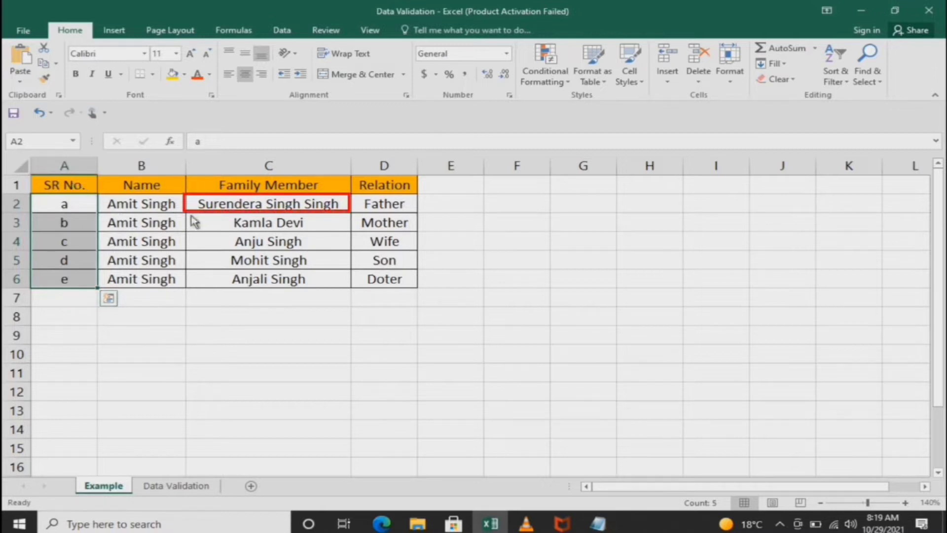
pyautogui.click(207, 211)
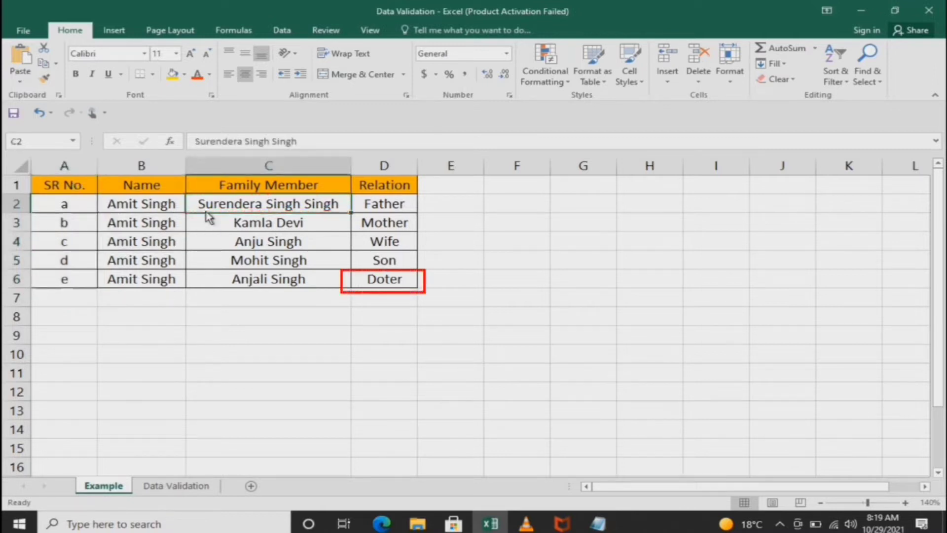
pyautogui.click(390, 291)
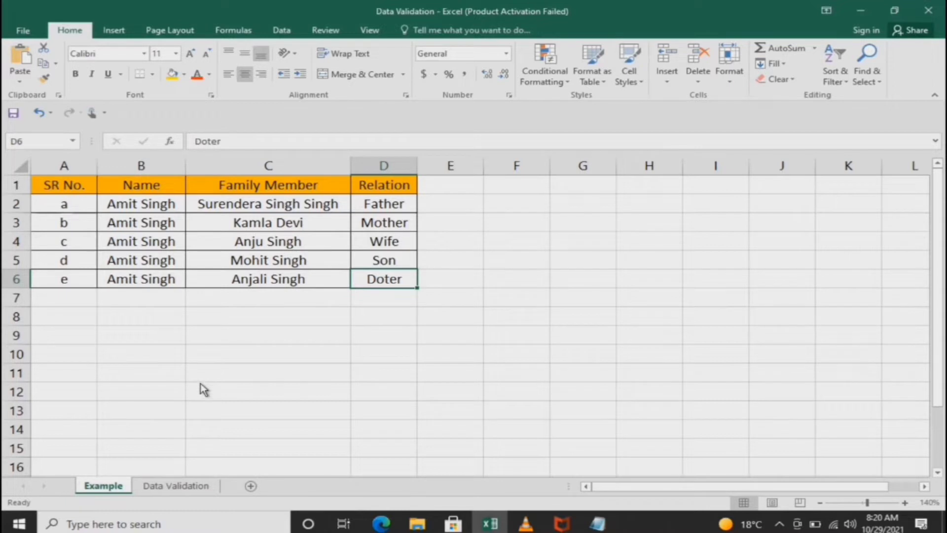
# On the Data Validation sheet, open the data validation settings for the SR No. cells A2:A6
pyautogui.click(170, 486)
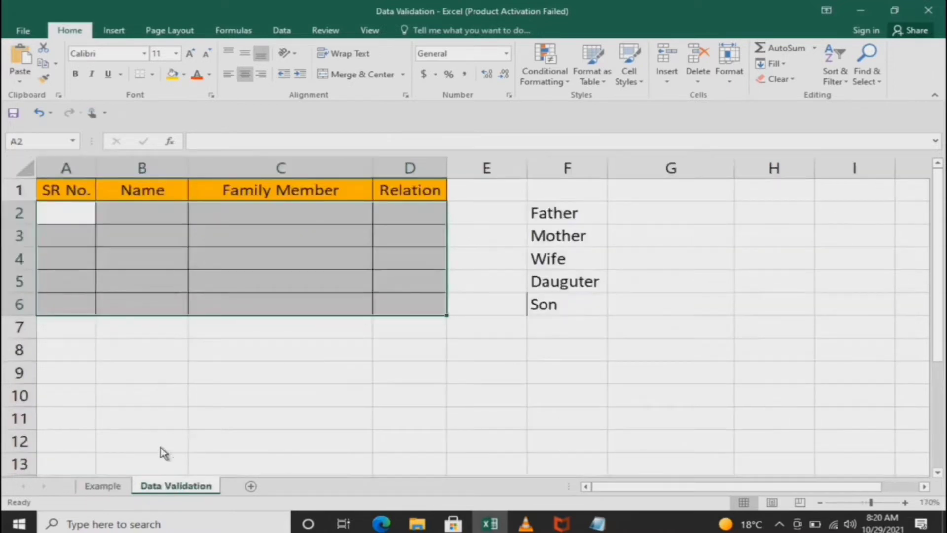
pyautogui.click(73, 226)
pyautogui.hotkey('ctrl', 'shift', 'Down')
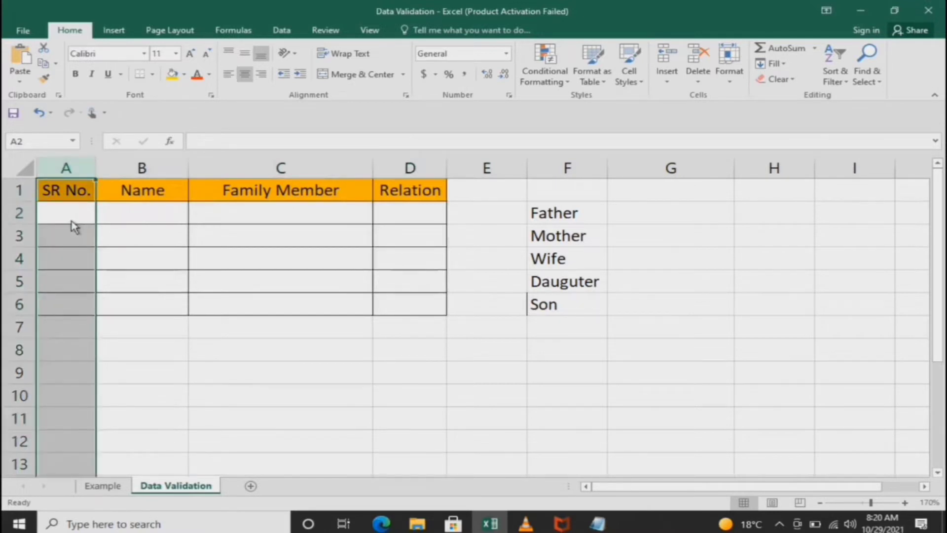
pyautogui.click(71, 222)
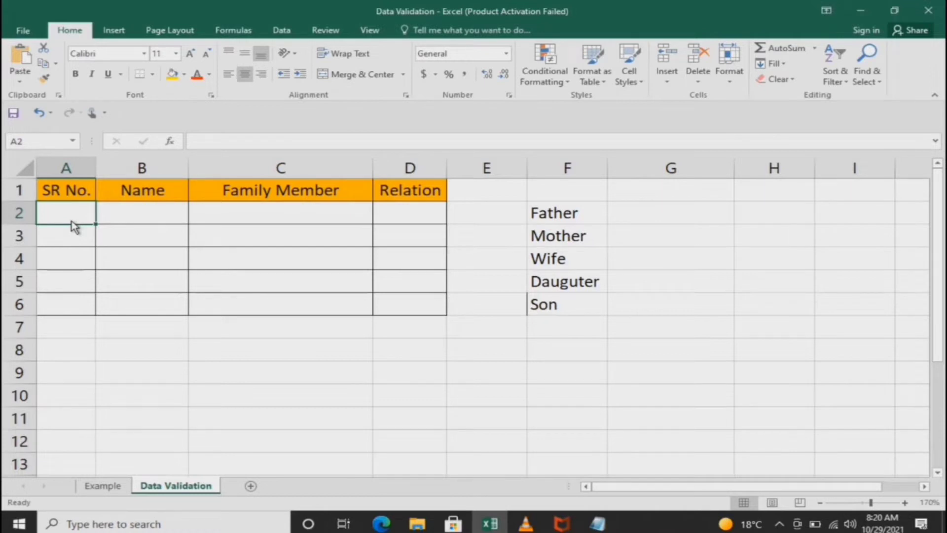
pyautogui.hotkey('shift', 'Down')
pyautogui.hotkey('shift', 'Down')
pyautogui.hotkey('shift', 'Down')
pyautogui.hotkey('shift', 'Down')
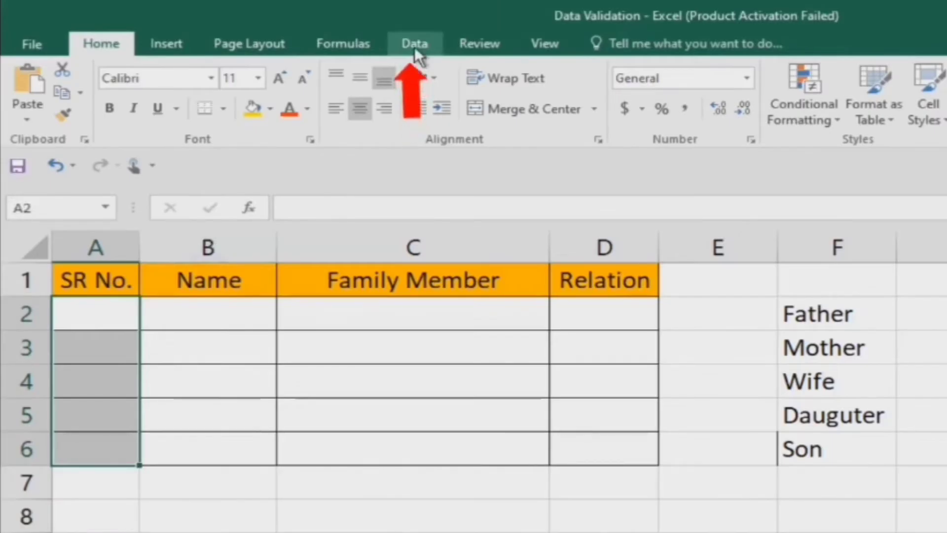
pyautogui.click(414, 47)
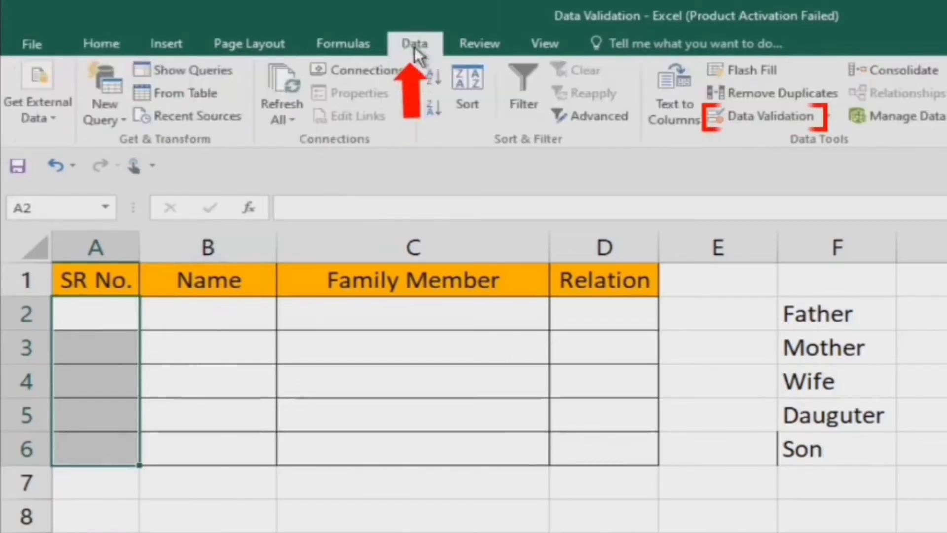
pyautogui.click(739, 121)
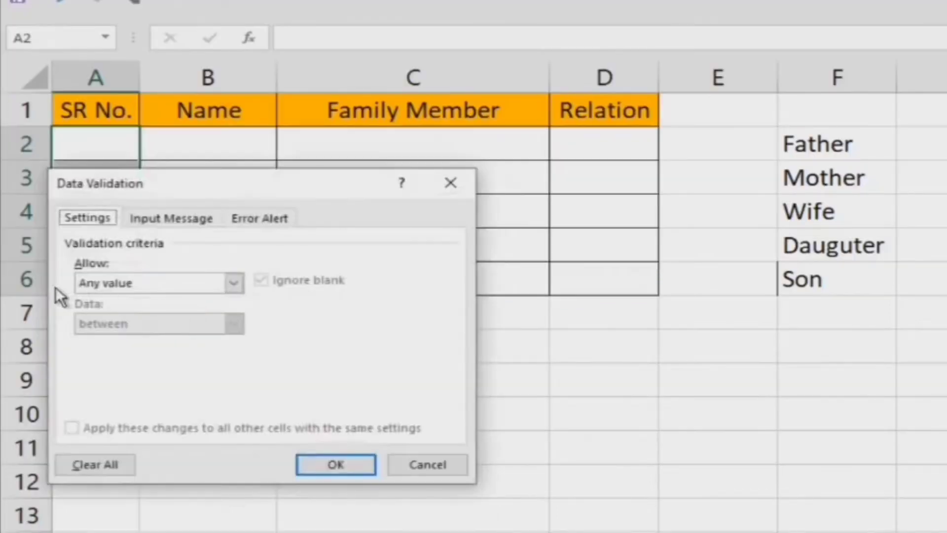
# Restrict the SR No. cells A2:A6 to whole numbers between a minimum of 1 and a maximum of 100
pyautogui.click(234, 283)
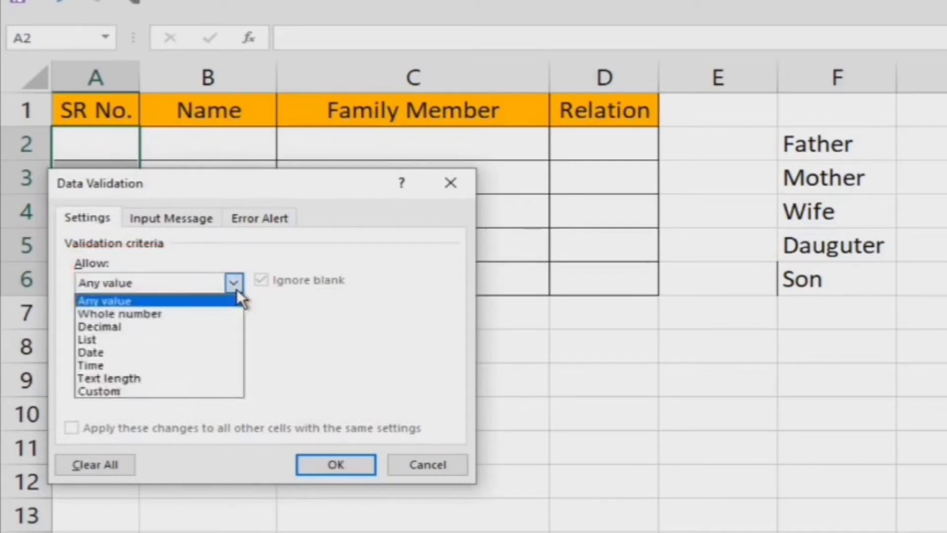
pyautogui.click(218, 317)
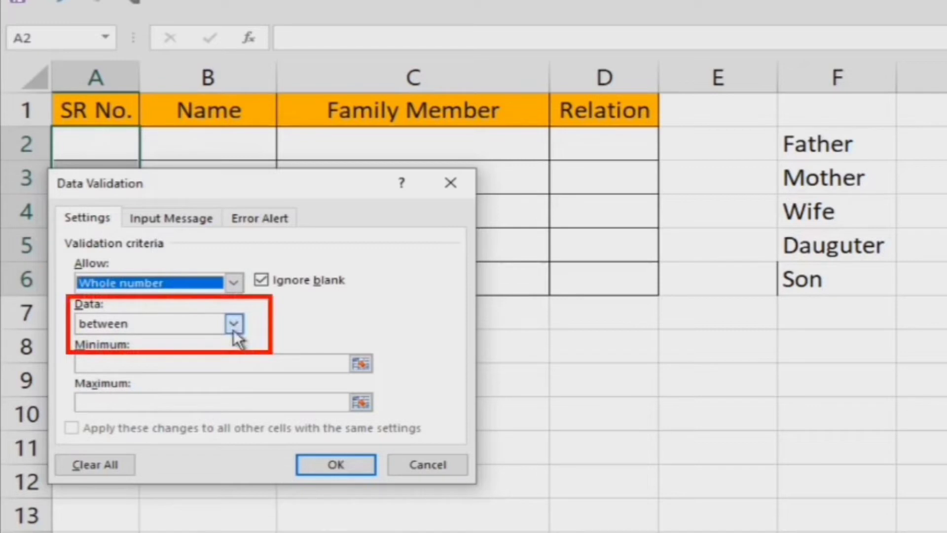
pyautogui.click(232, 327)
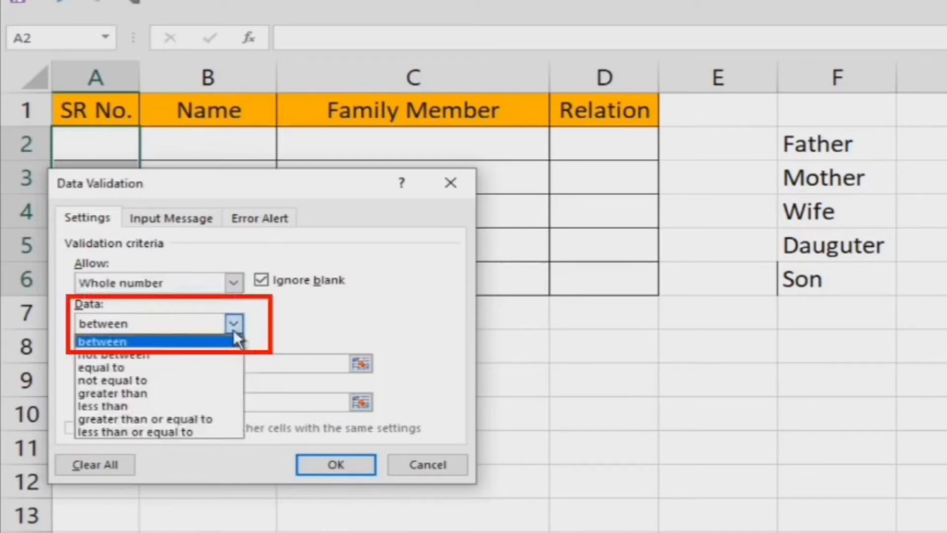
pyautogui.click(211, 343)
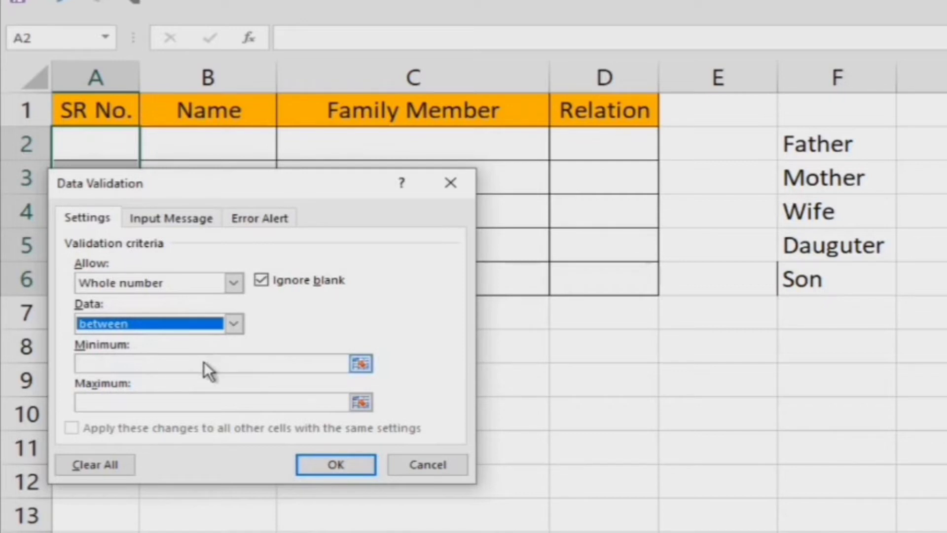
pyautogui.click(203, 363)
pyautogui.write('1')
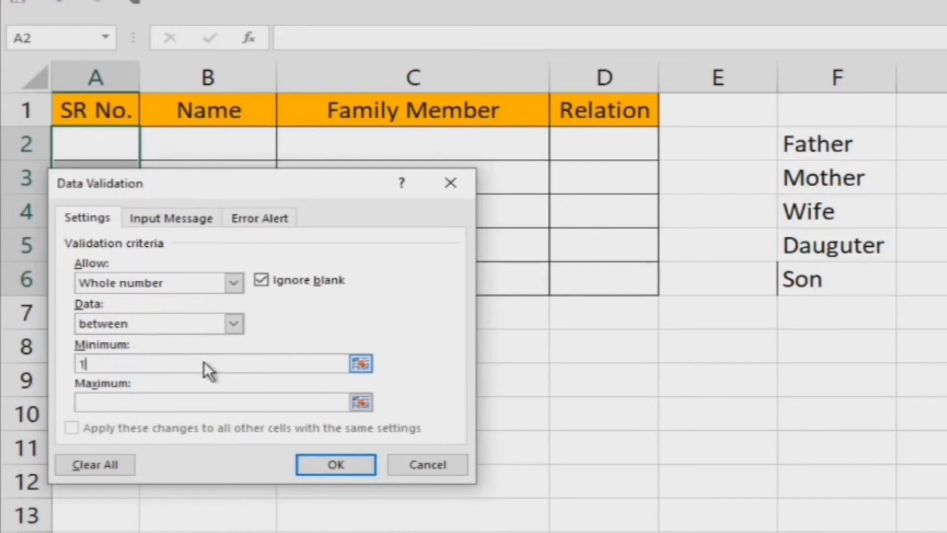
pyautogui.click(191, 403)
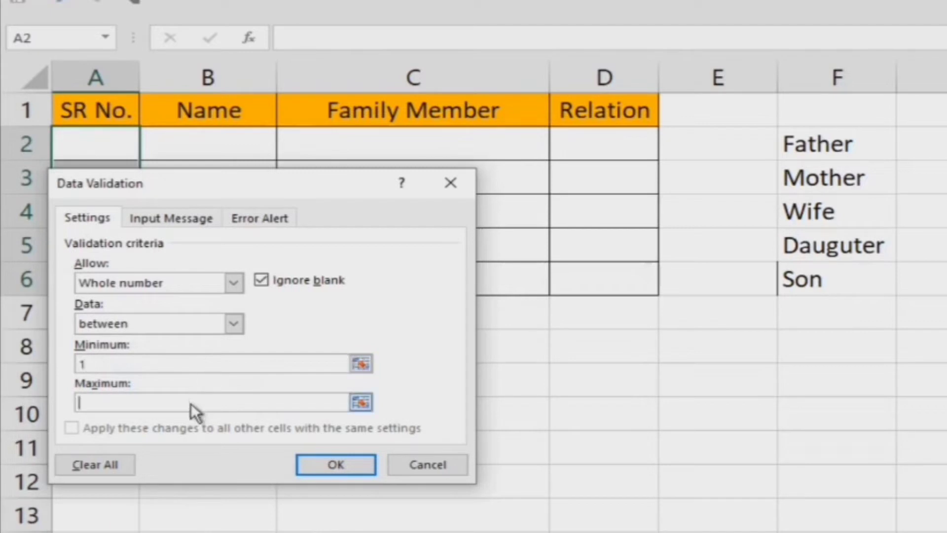
pyautogui.write('100')
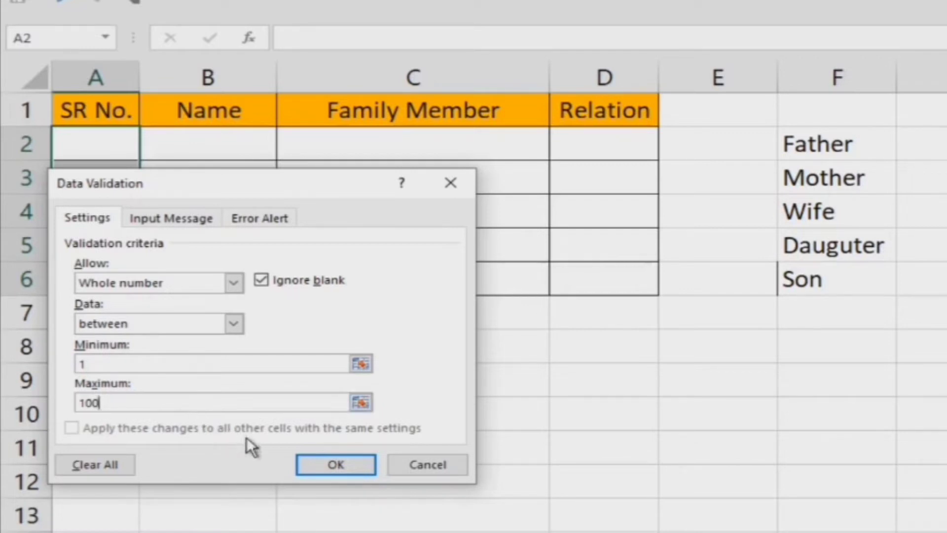
pyautogui.click(310, 462)
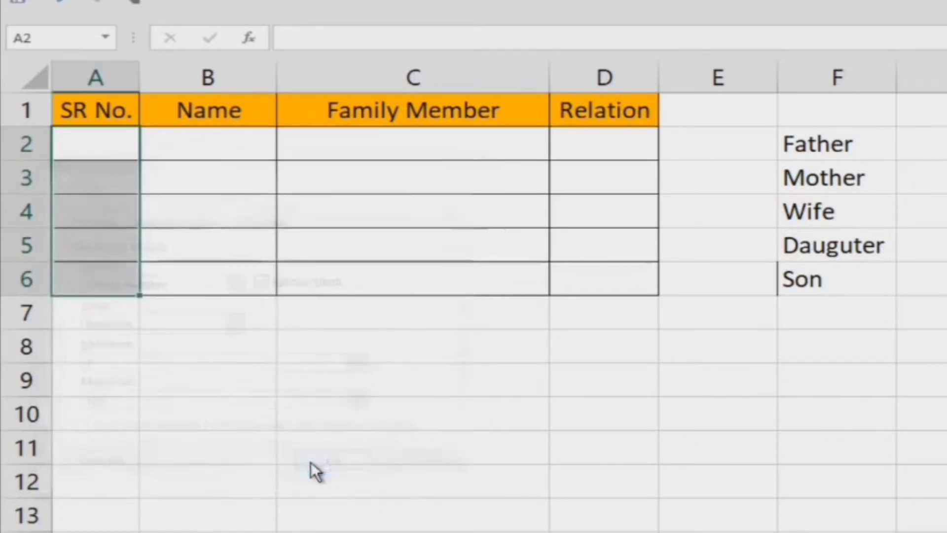
# Enter serial numbers 1 and 2 in cells A2 and A3
pyautogui.click(93, 141)
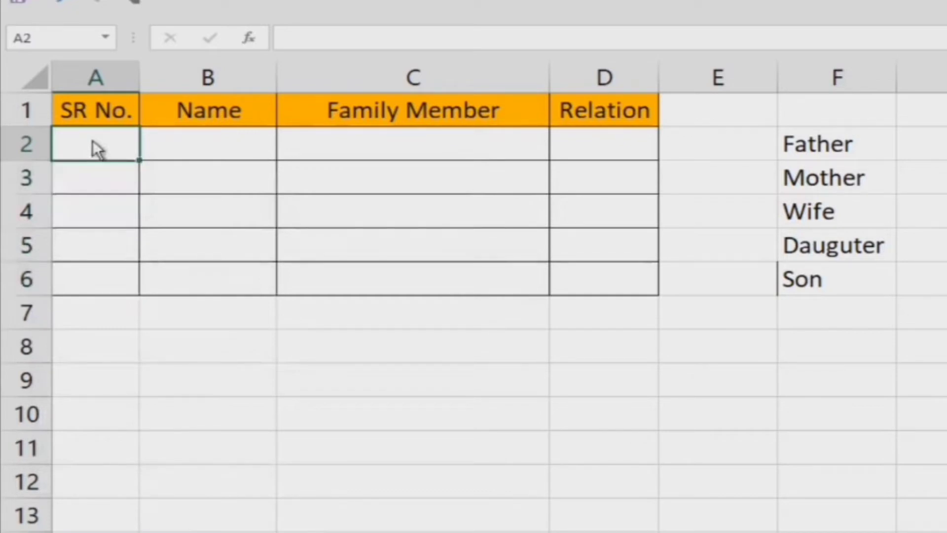
pyautogui.write('1')
pyautogui.press('Return')
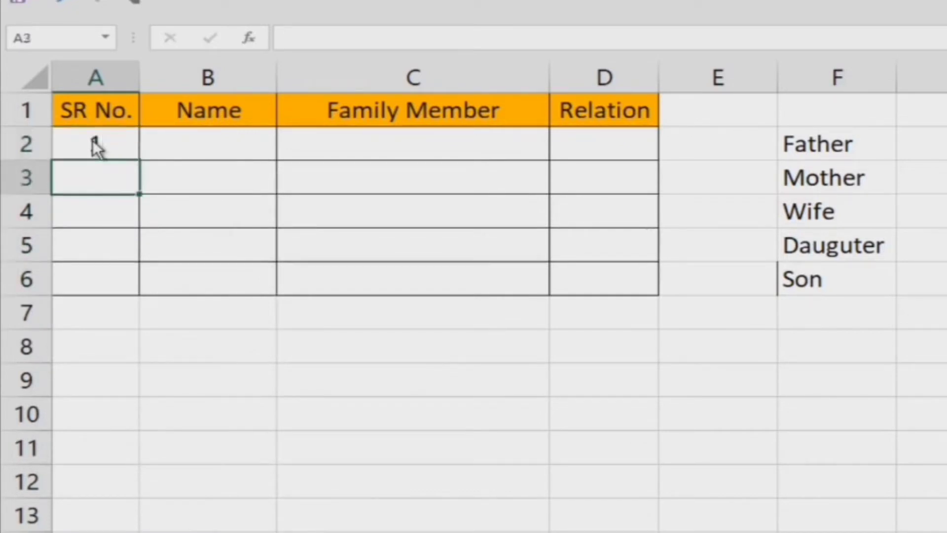
pyautogui.write('2')
pyautogui.press('Return')
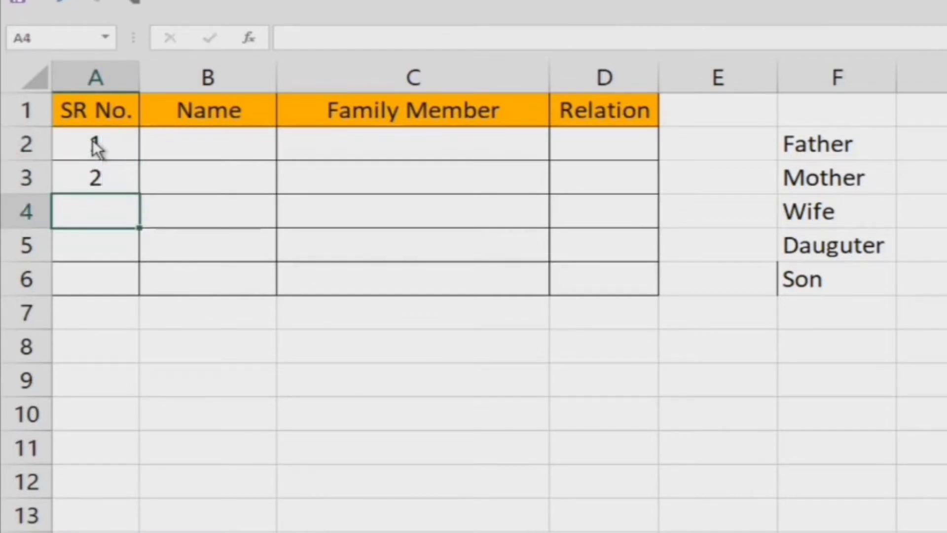
# Test the SR No. validation rule by trying 101 and the letter a in cell A4, cancelling each entry
pyautogui.write('101')
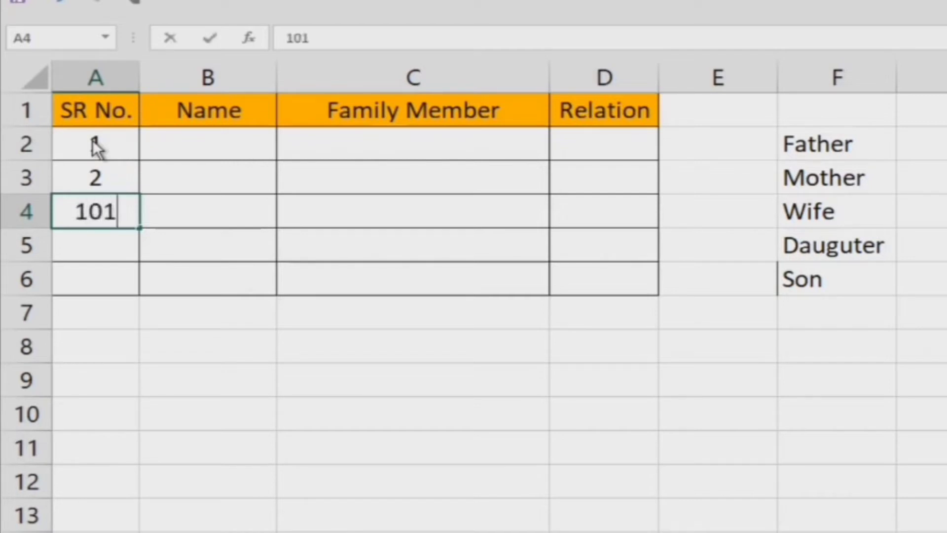
pyautogui.press('Return')
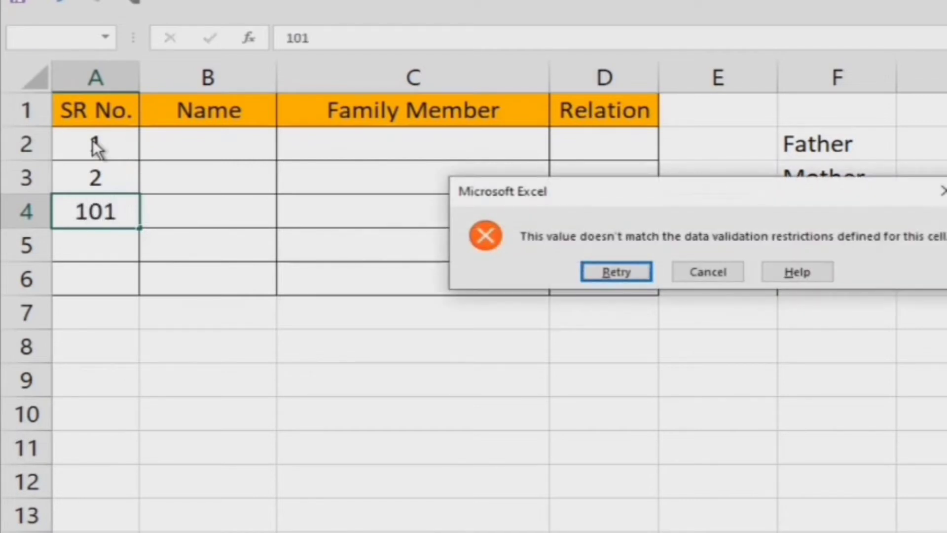
pyautogui.click(700, 279)
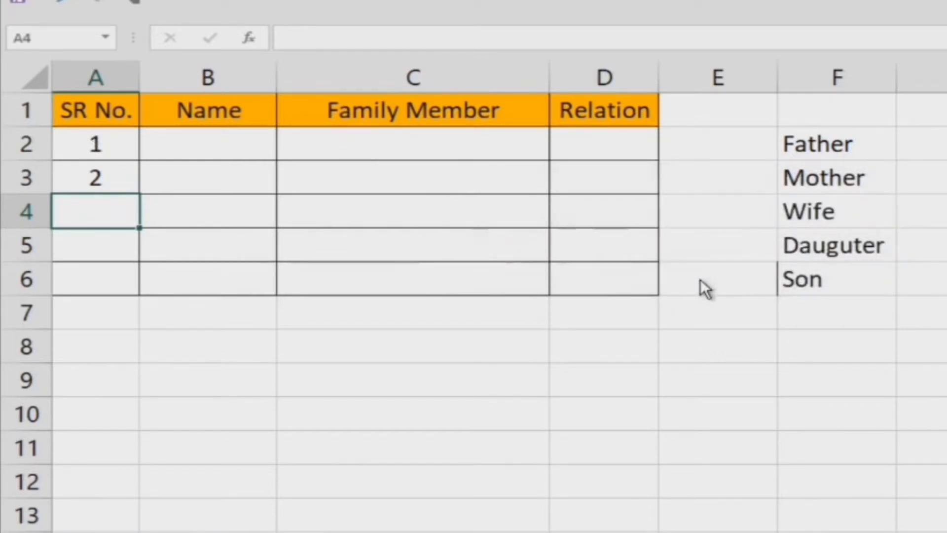
pyautogui.write('a')
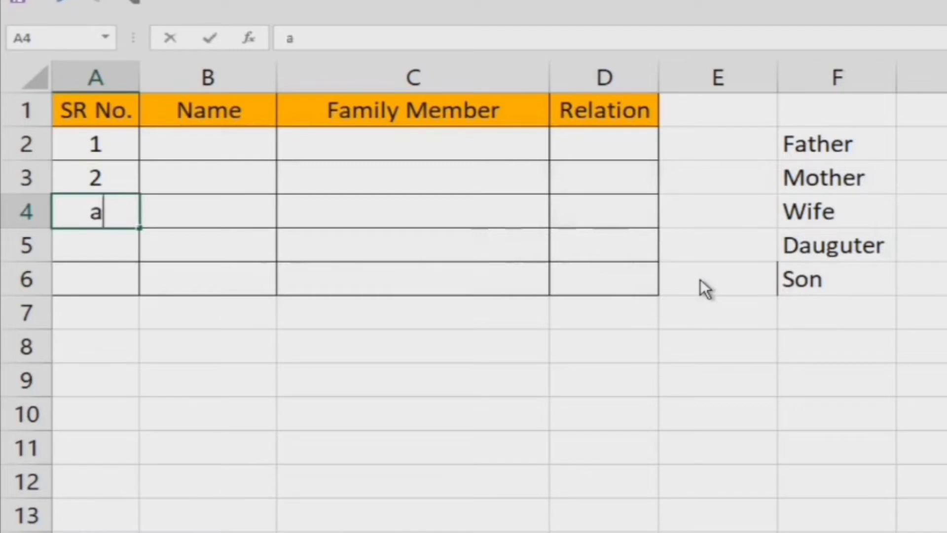
pyautogui.press('Return')
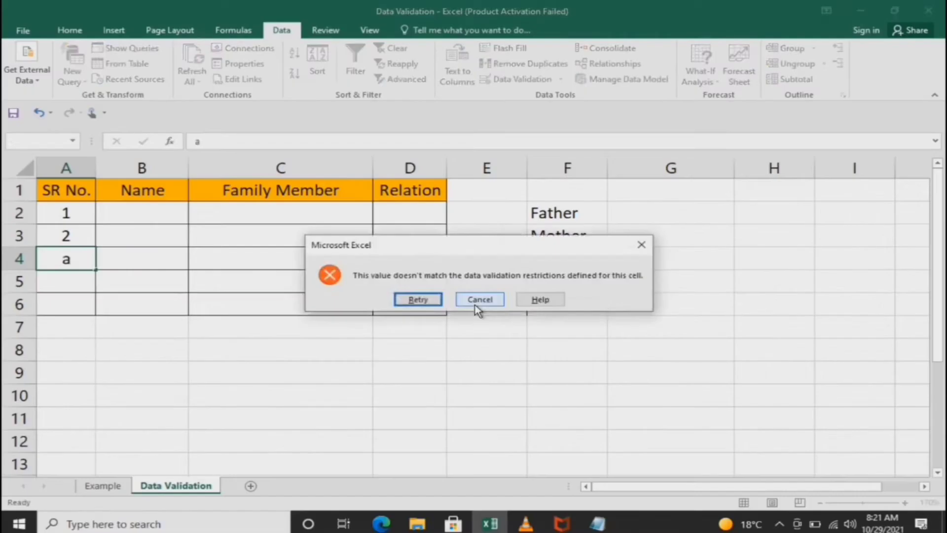
pyautogui.click(705, 273)
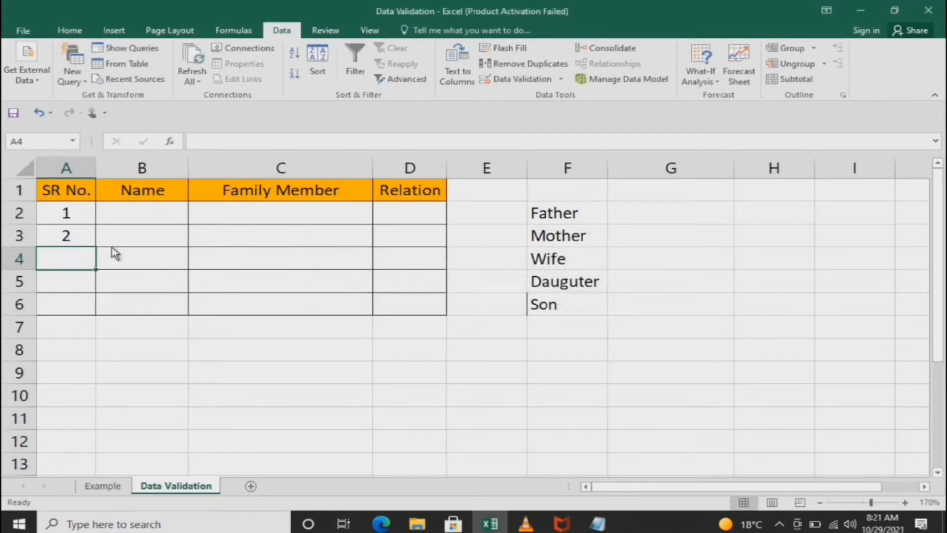
# Open data validation for the Relation cells D2:D6 and set the allowed type to List
pyautogui.click(400, 217)
pyautogui.hotkey('shift', 'Down')
pyautogui.hotkey('shift', 'Down')
pyautogui.hotkey('shift', 'Down')
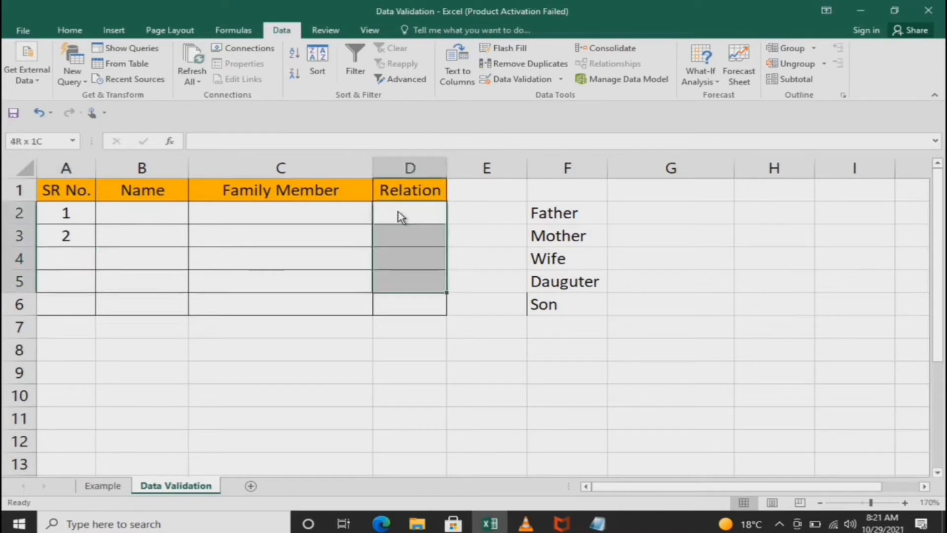
pyautogui.hotkey('shift', 'Down')
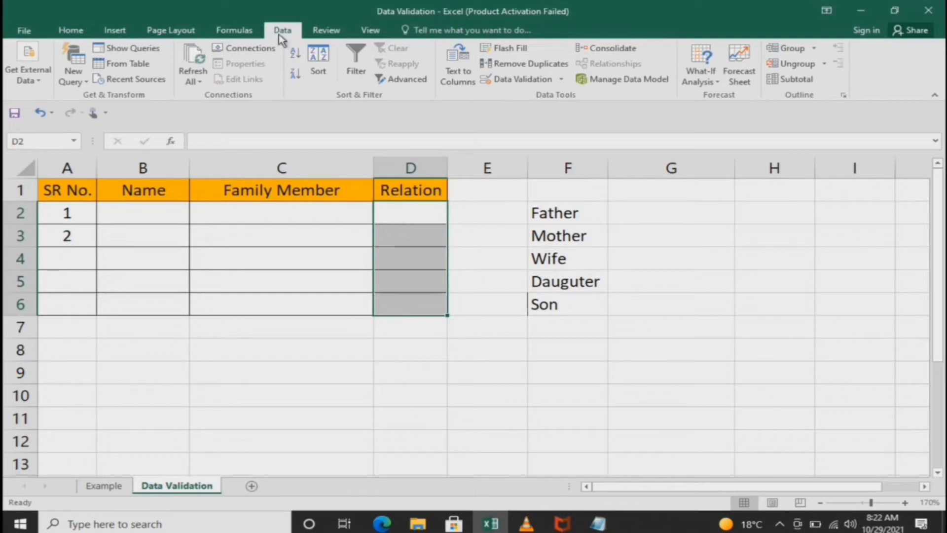
pyautogui.click(513, 84)
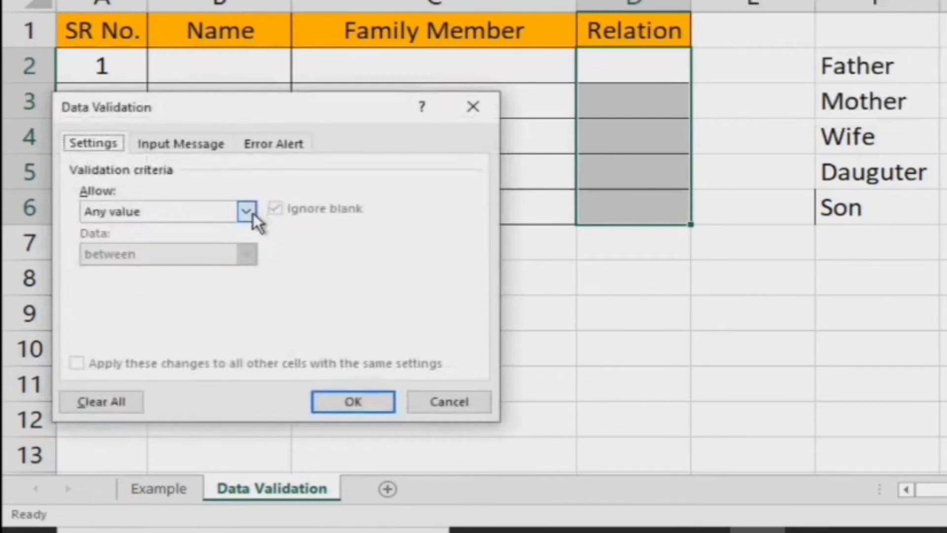
pyautogui.click(247, 212)
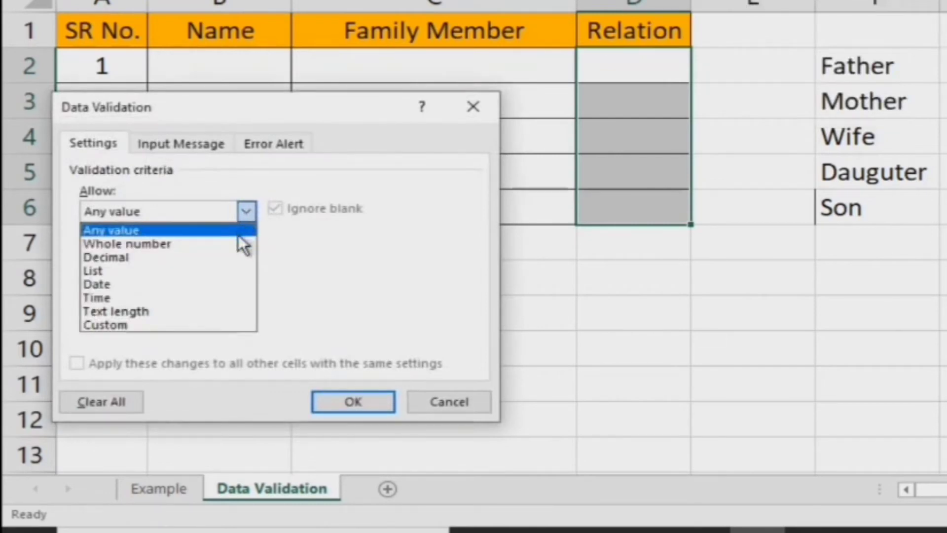
pyautogui.click(227, 271)
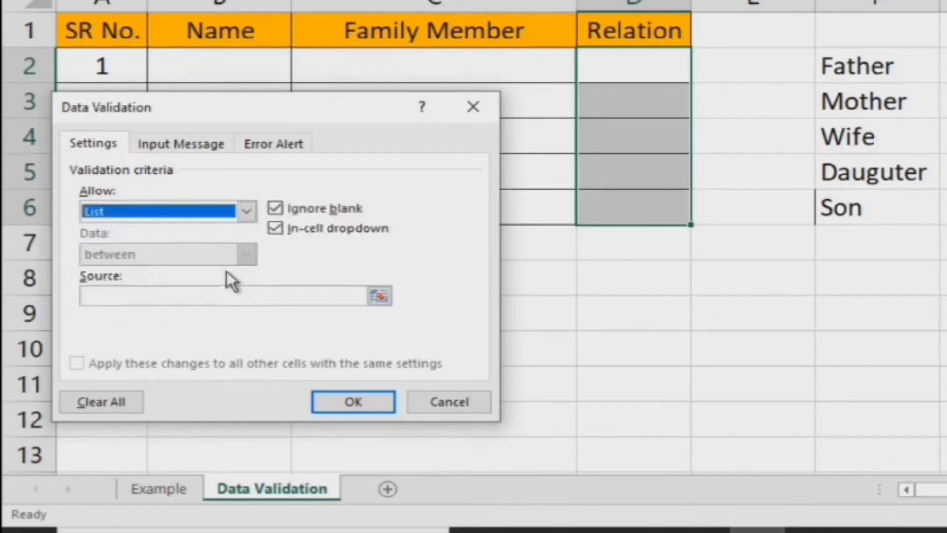
# Set the validation list's source to the relation names in =$F$2:$F$6
pyautogui.click(384, 297)
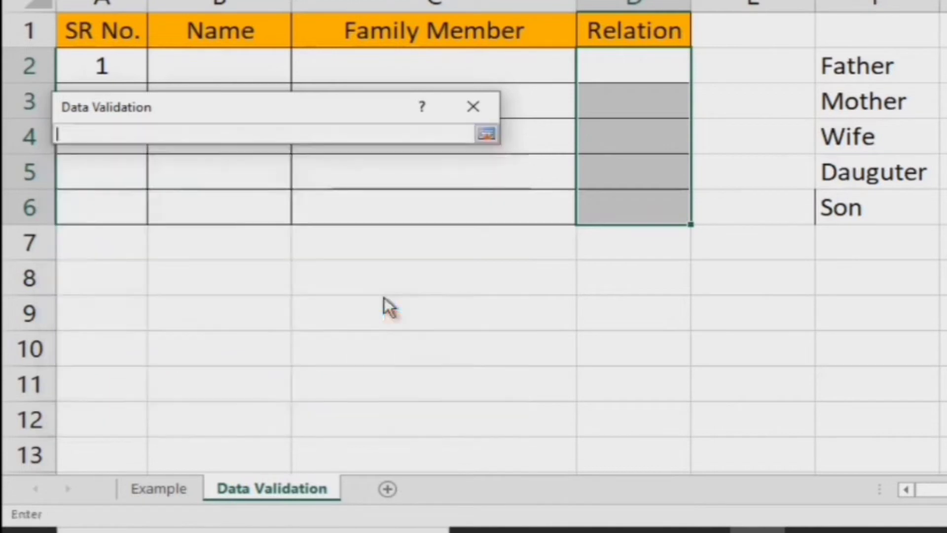
pyautogui.click(863, 70)
pyautogui.hotkey('shift', 'Down')
pyautogui.hotkey('shift', 'Down')
pyautogui.hotkey('shift', 'Down')
pyautogui.hotkey('shift', 'Down')
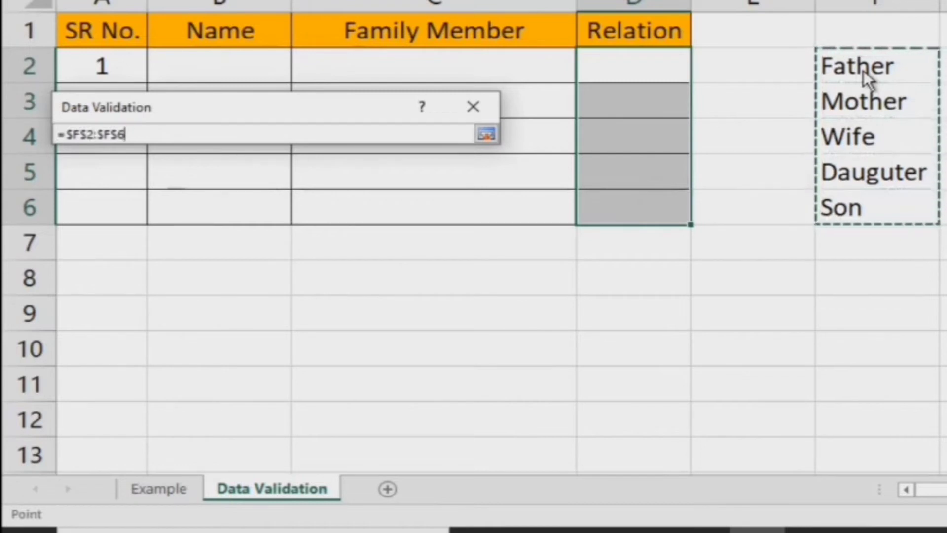
pyautogui.press('Return')
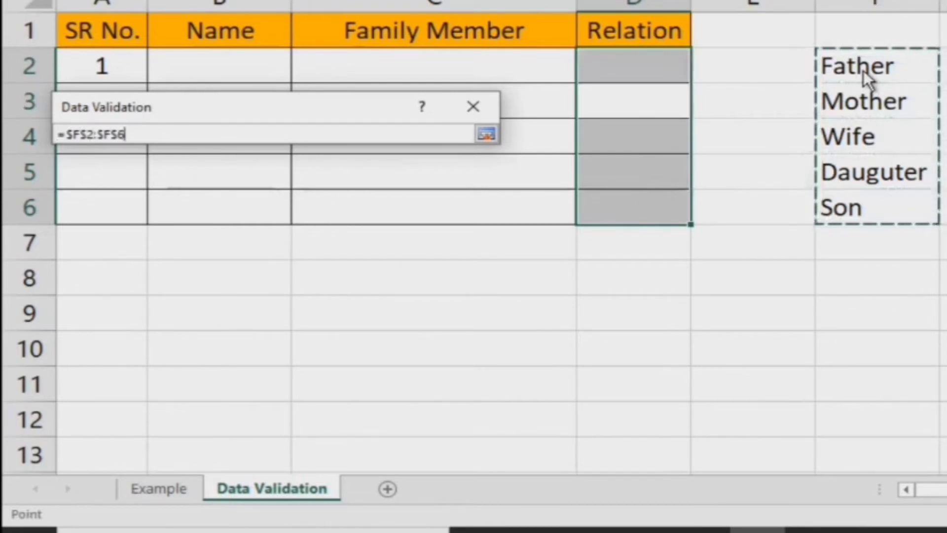
pyautogui.click(486, 135)
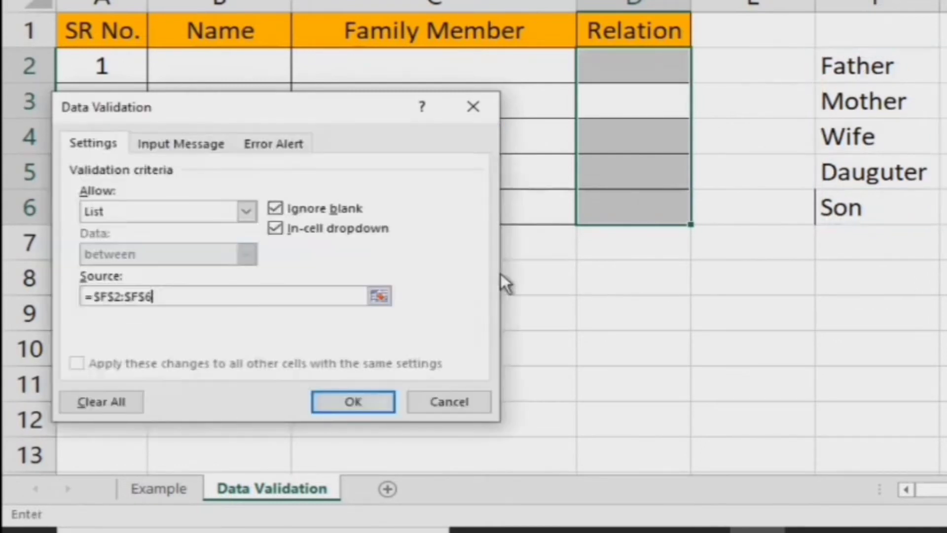
# Apply the list validation to the Relation cells, and pick Father for D2 and Mother for D3 from the offered relations
pyautogui.click(358, 404)
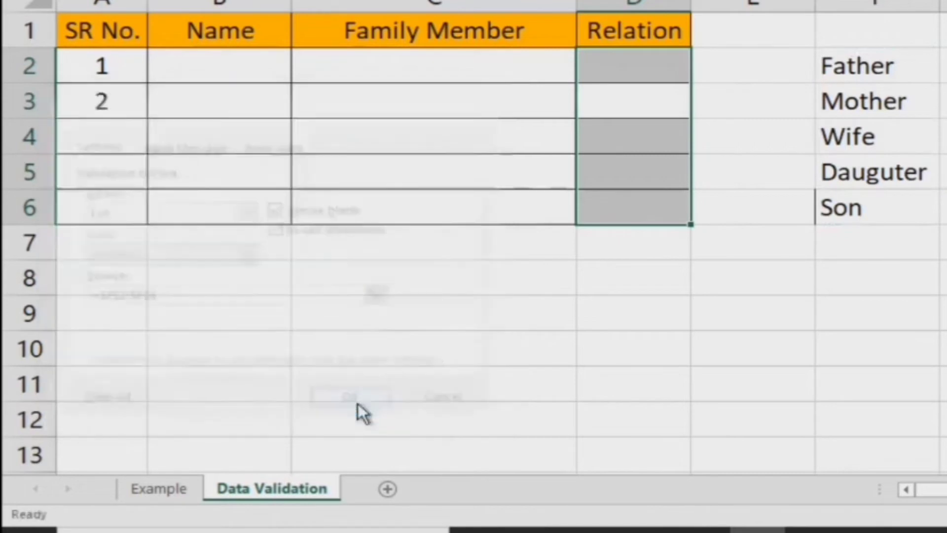
pyautogui.click(637, 63)
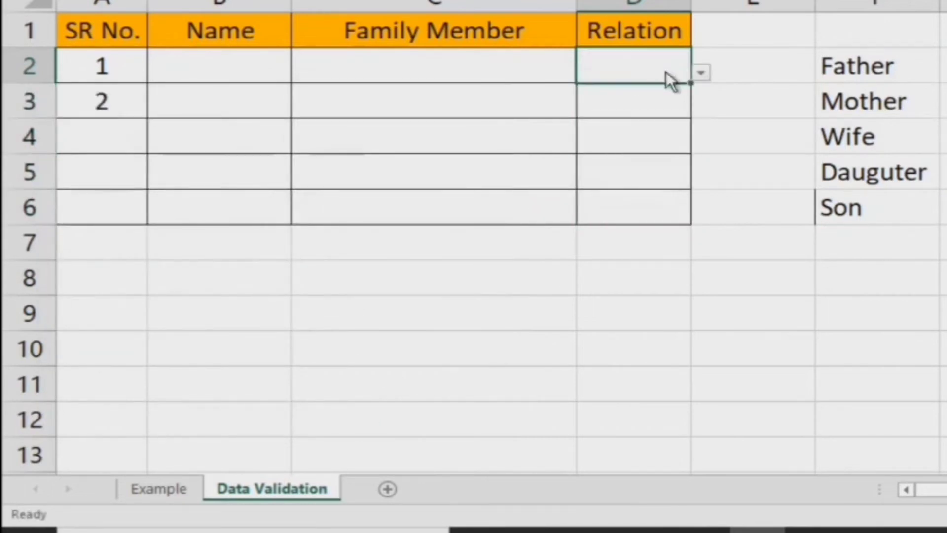
pyautogui.click(702, 73)
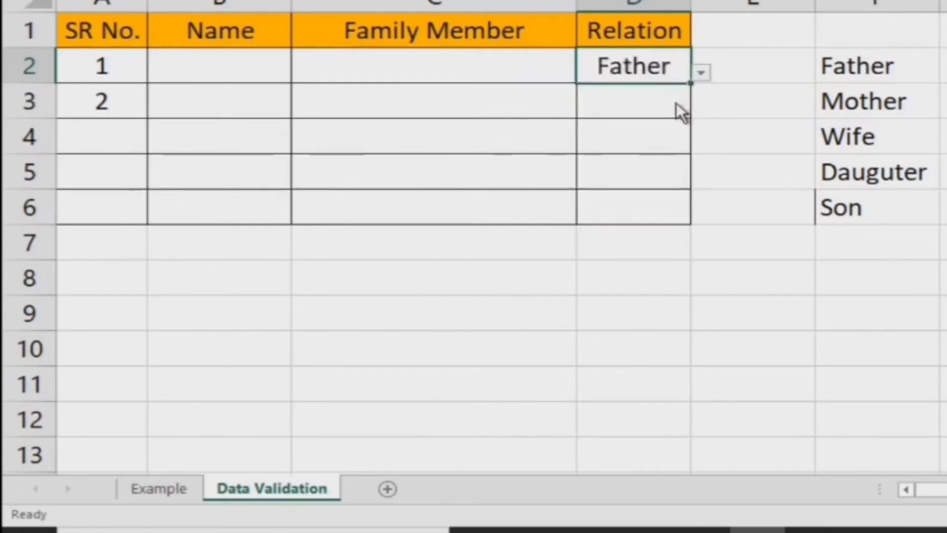
pyautogui.click(676, 103)
pyautogui.click(706, 113)
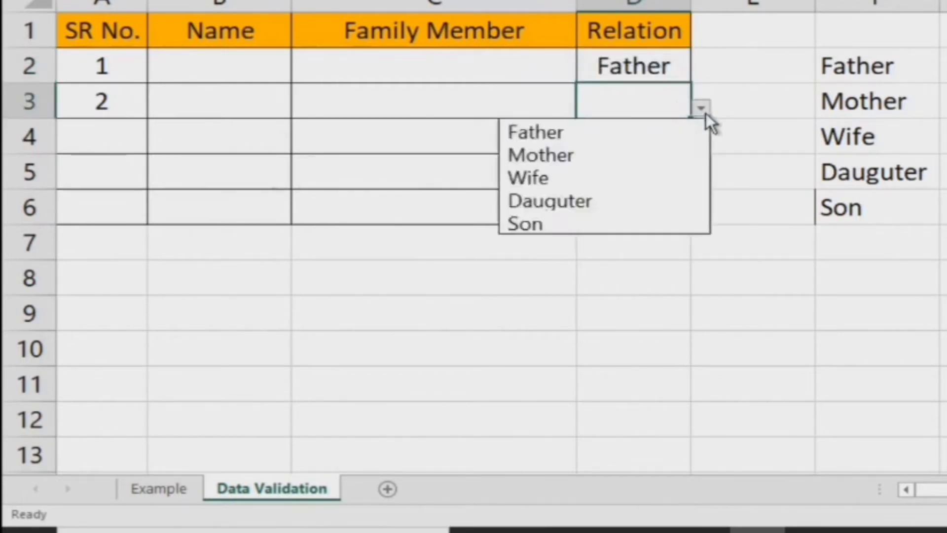
pyautogui.click(679, 152)
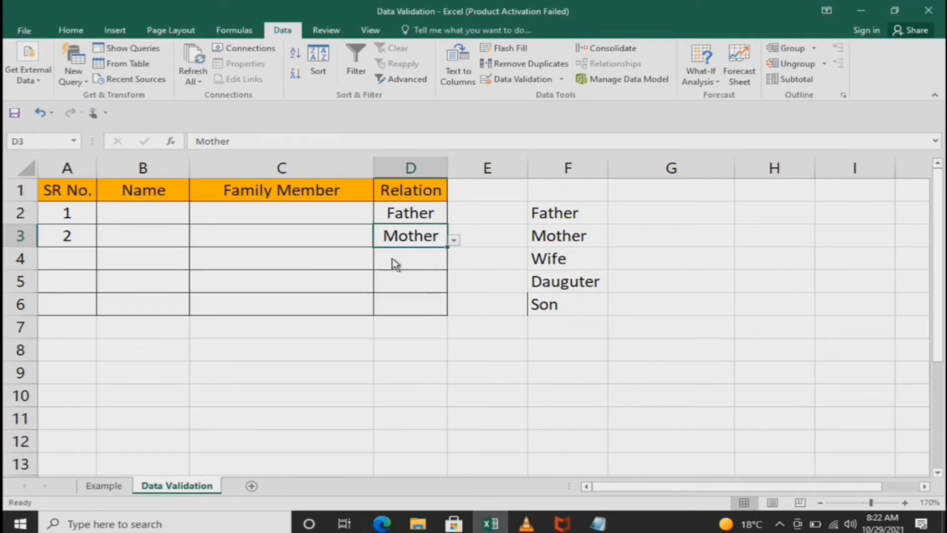
# Open data validation for the Family Member cells C2:C6 and allow Text length with the between condition
pyautogui.click(315, 206)
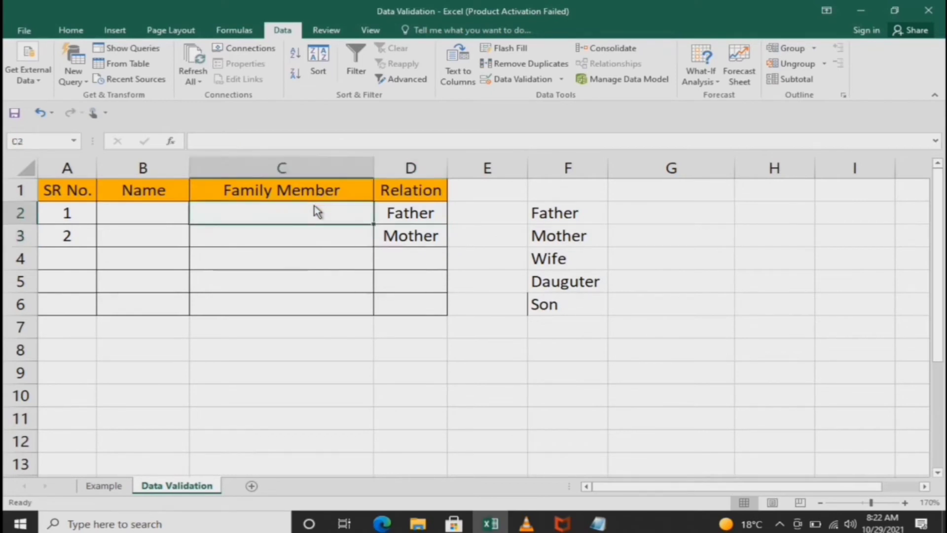
pyautogui.hotkey('shift', 'Down')
pyautogui.hotkey('shift', 'Down')
pyautogui.hotkey('shift', 'Down')
pyautogui.hotkey('shift', 'Down')
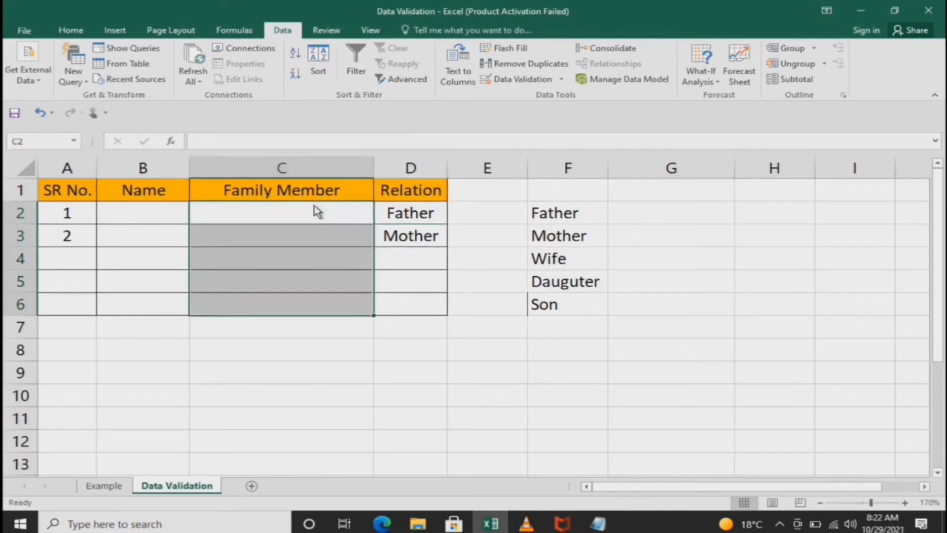
pyautogui.press('Up')
pyautogui.press('Down')
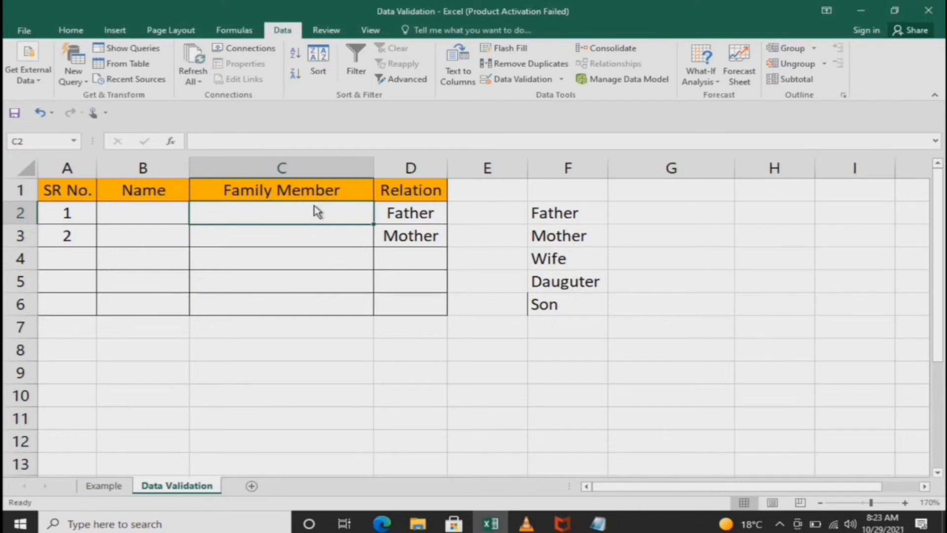
pyautogui.hotkey('shift', 'Down')
pyautogui.hotkey('shift', 'Down')
pyautogui.hotkey('shift', 'Down')
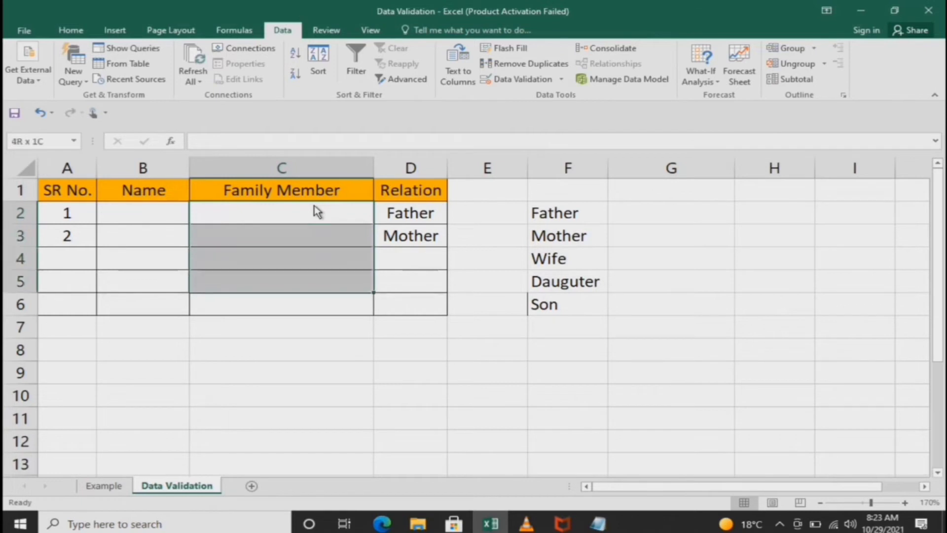
pyautogui.hotkey('shift', 'Down')
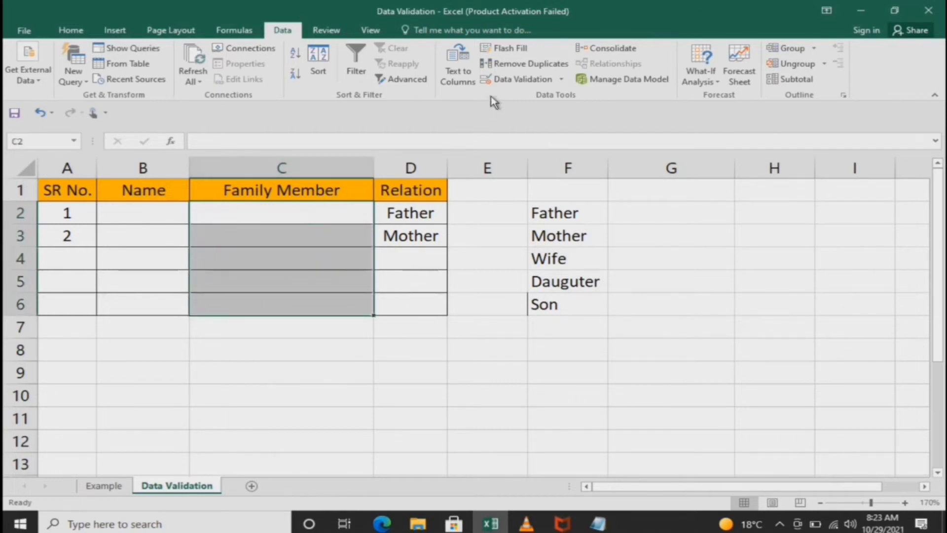
pyautogui.click(516, 79)
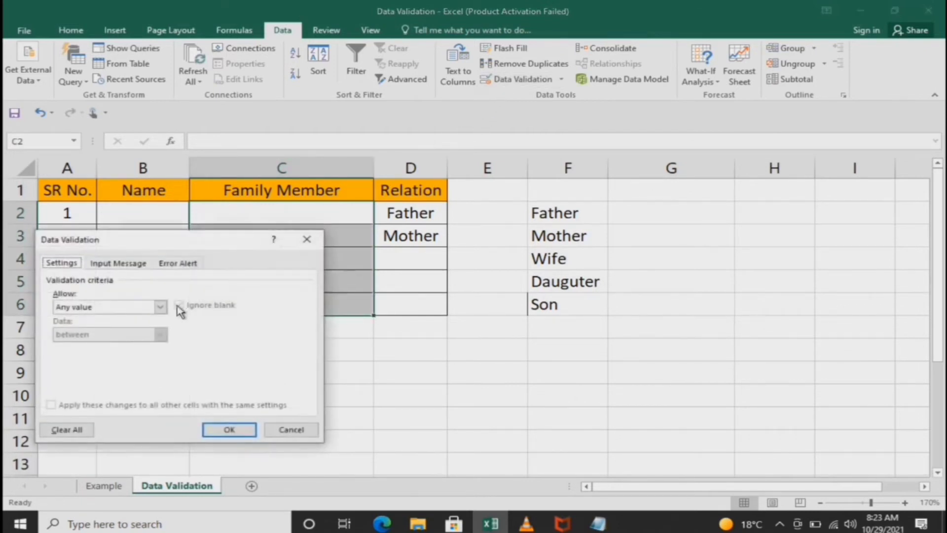
pyautogui.click(161, 306)
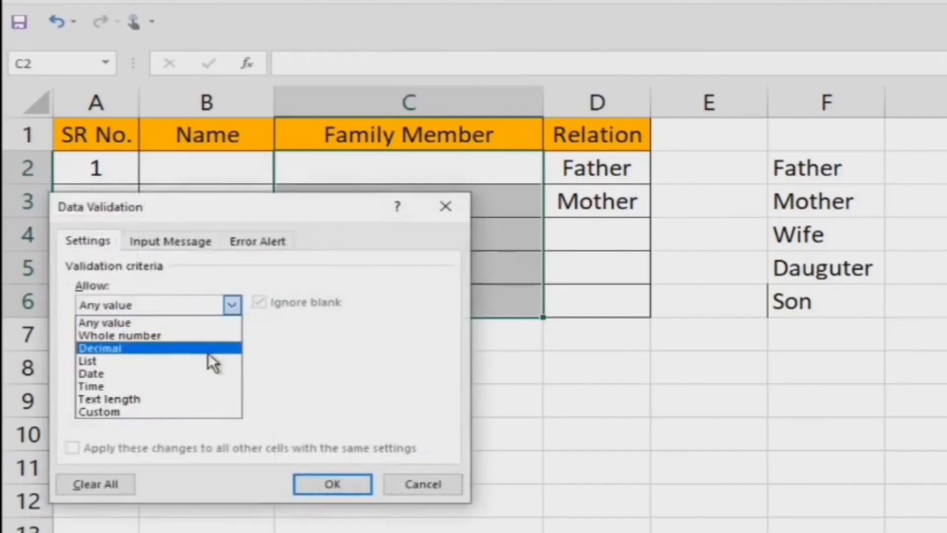
pyautogui.click(186, 395)
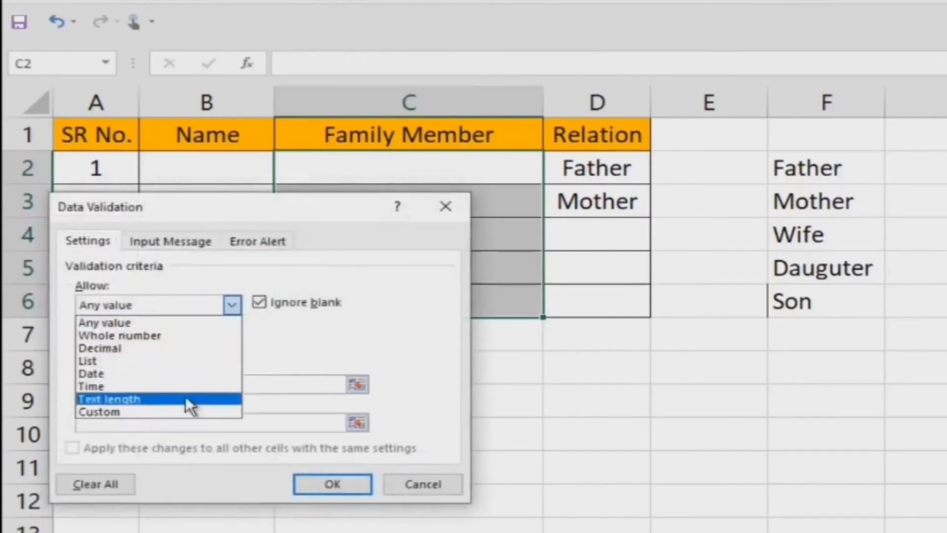
pyautogui.click(233, 345)
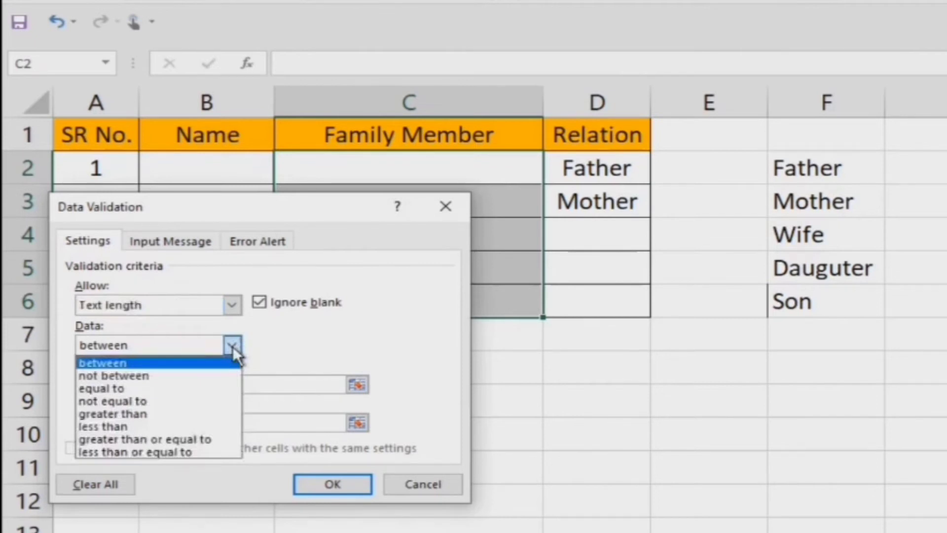
pyautogui.click(223, 361)
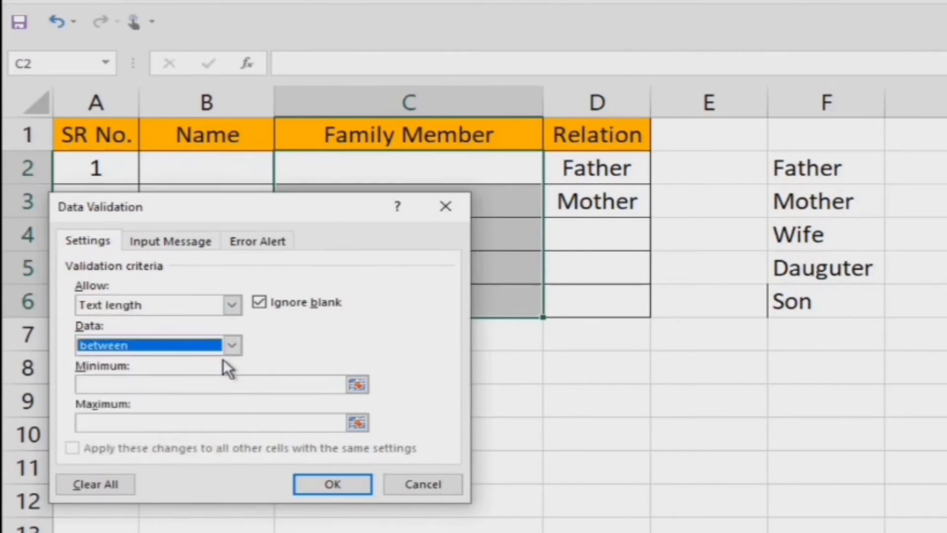
# Set the text length limits to a minimum of 3 and a maximum of 12, and apply the rule
pyautogui.click(222, 383)
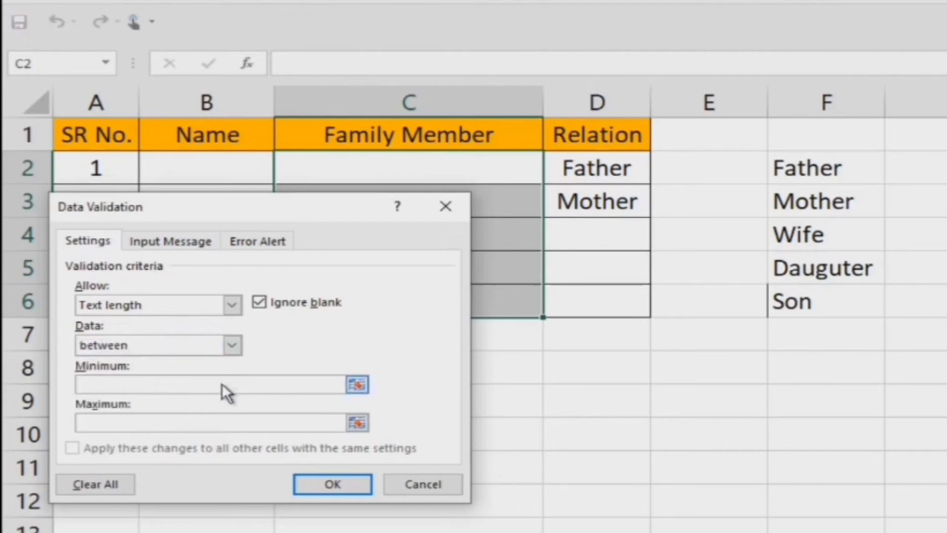
pyautogui.write('3')
pyautogui.click(208, 423)
pyautogui.write('12')
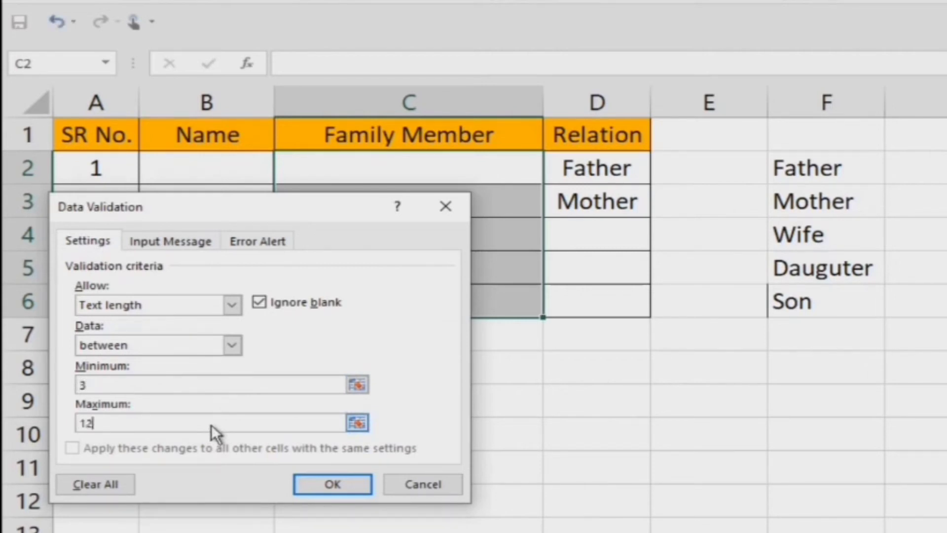
pyautogui.click(308, 486)
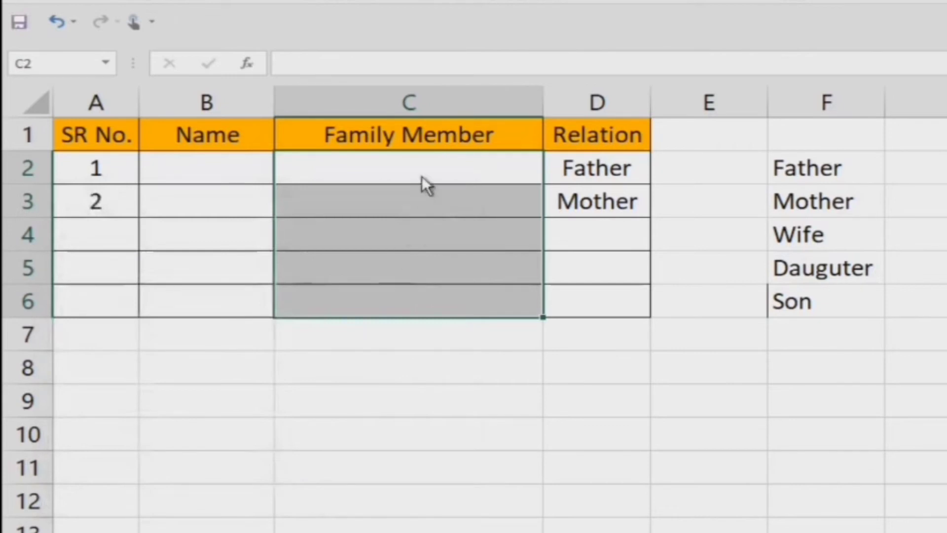
# Test the Family Member text length rule by entering aa in cell C2, and cancel the entry
pyautogui.click(424, 172)
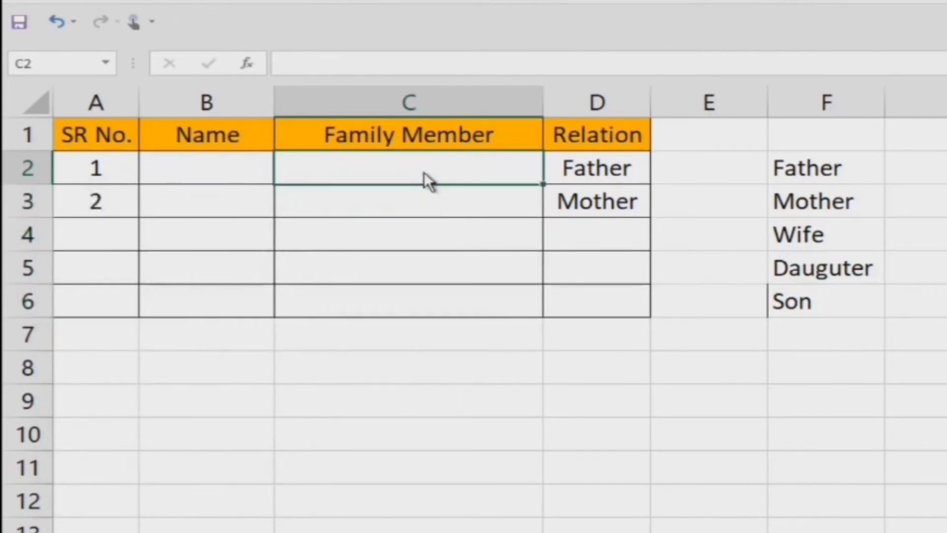
pyautogui.write('aa')
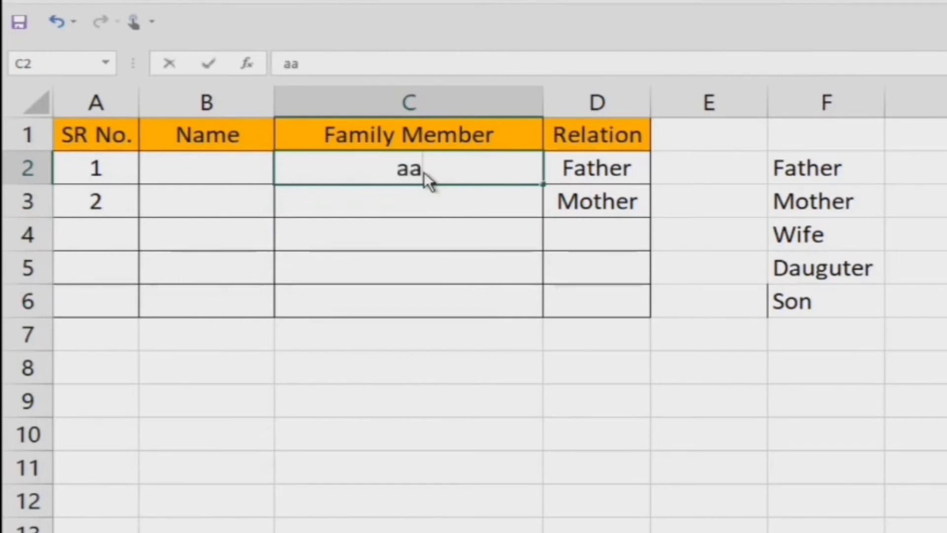
pyautogui.press('Return')
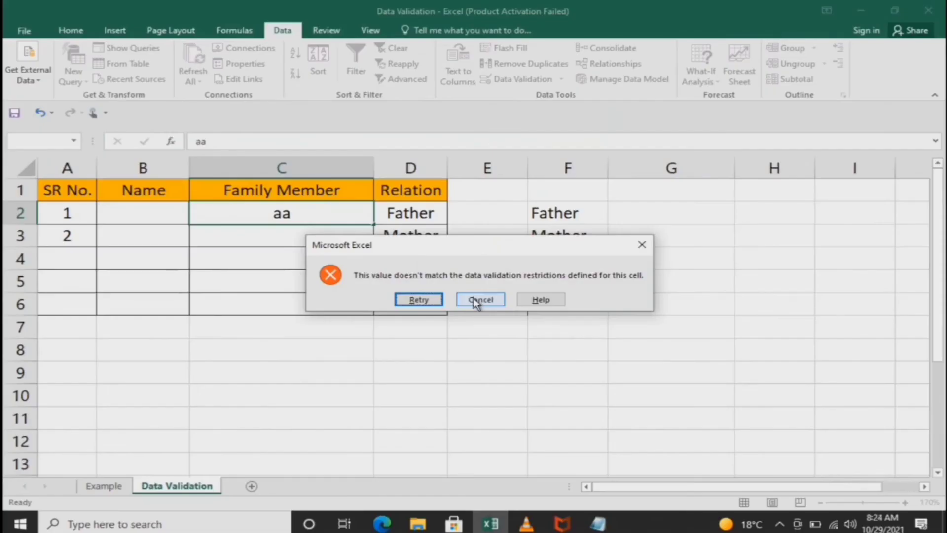
pyautogui.click(474, 299)
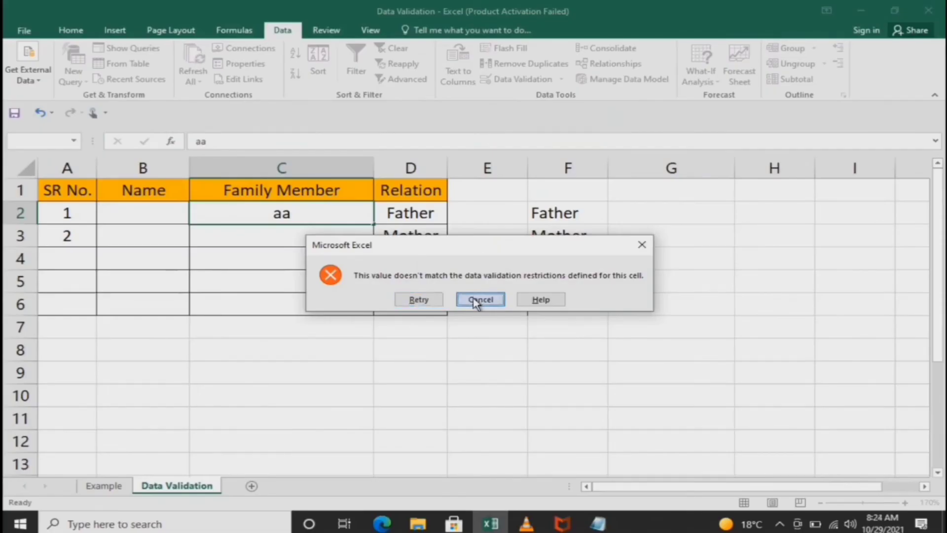
# Add an error alert to the validation of C2:C6 with title "Alert" and message "Enter text between 3 to 12 charachter"
pyautogui.hotkey('shift', 'Down')
pyautogui.hotkey('shift', 'Down')
pyautogui.hotkey('shift', 'Down')
pyautogui.hotkey('shift', 'Down')
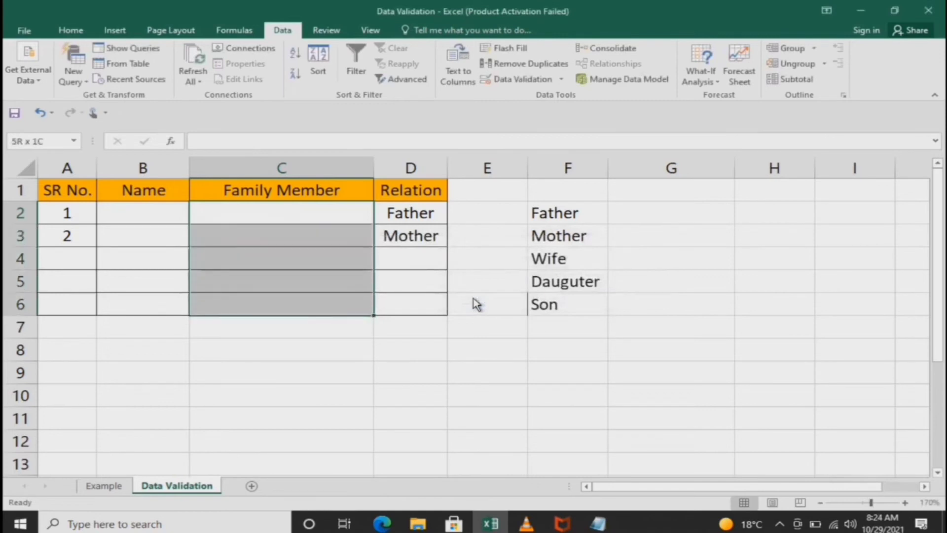
pyautogui.click(510, 85)
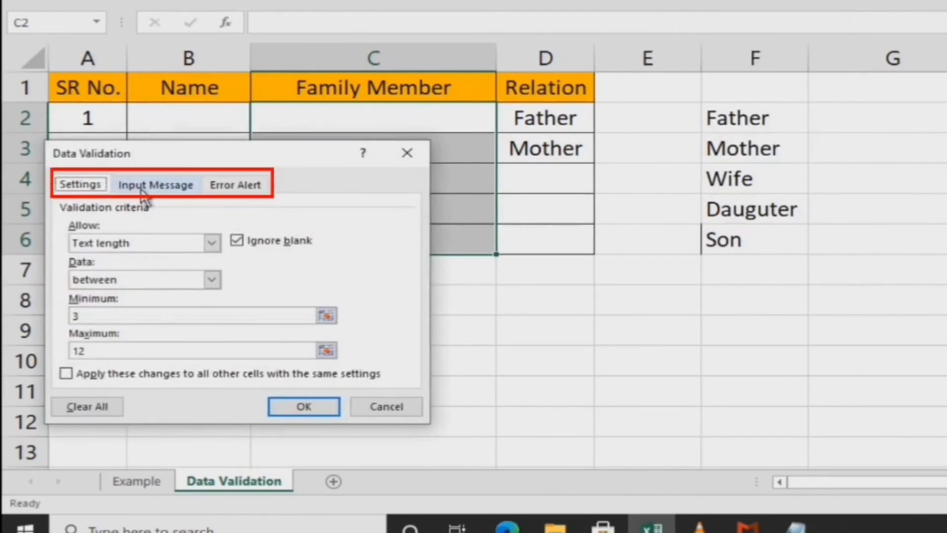
pyautogui.click(218, 197)
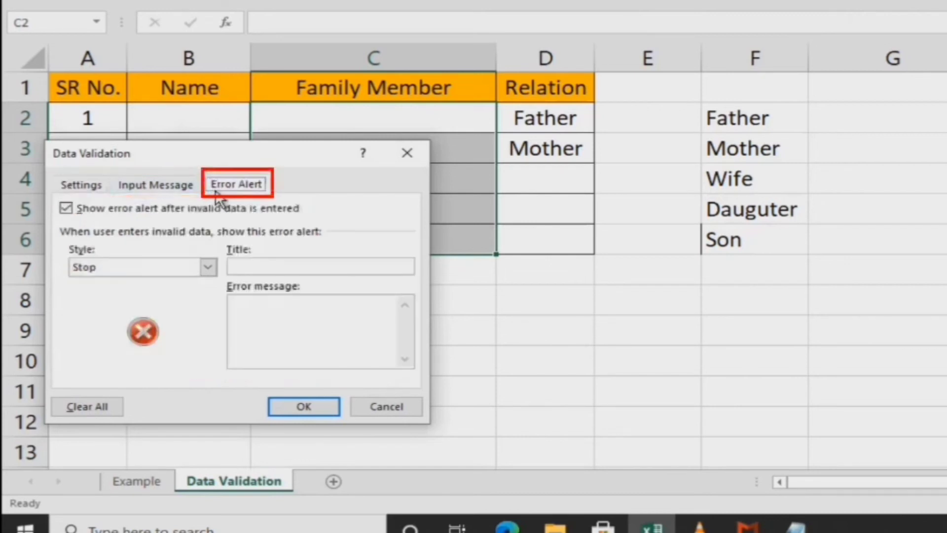
pyautogui.click(252, 269)
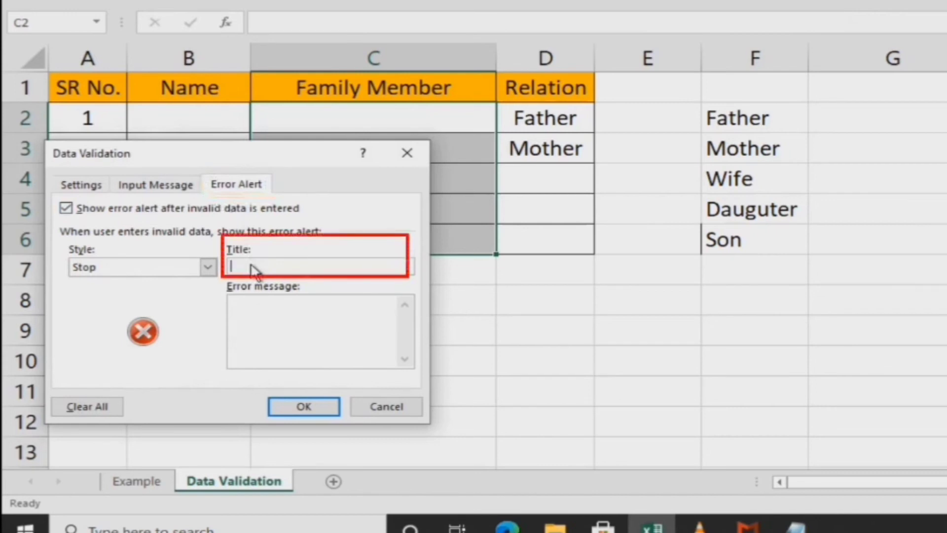
pyautogui.write('Alert')
pyautogui.click(245, 320)
pyautogui.write('Enter text between 3 to 12 charachter')
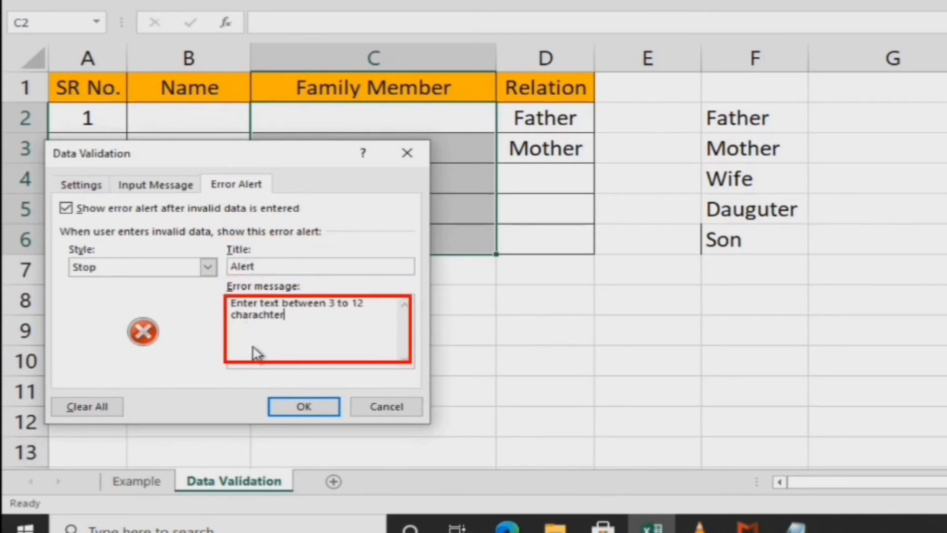
pyautogui.click(284, 397)
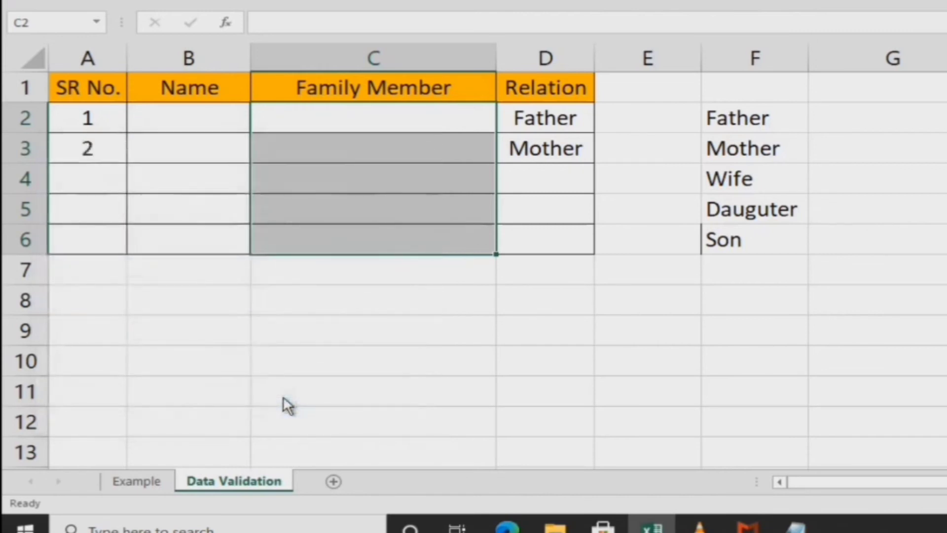
# Test the custom error alert by entering aa in cell C2, and cancel the entry
pyautogui.click(344, 132)
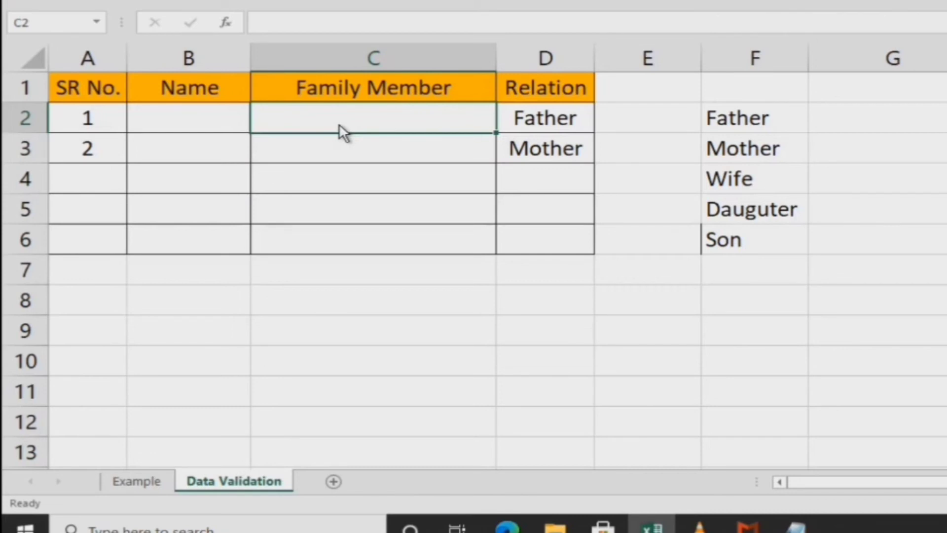
pyautogui.write('aa')
pyautogui.press('Return')
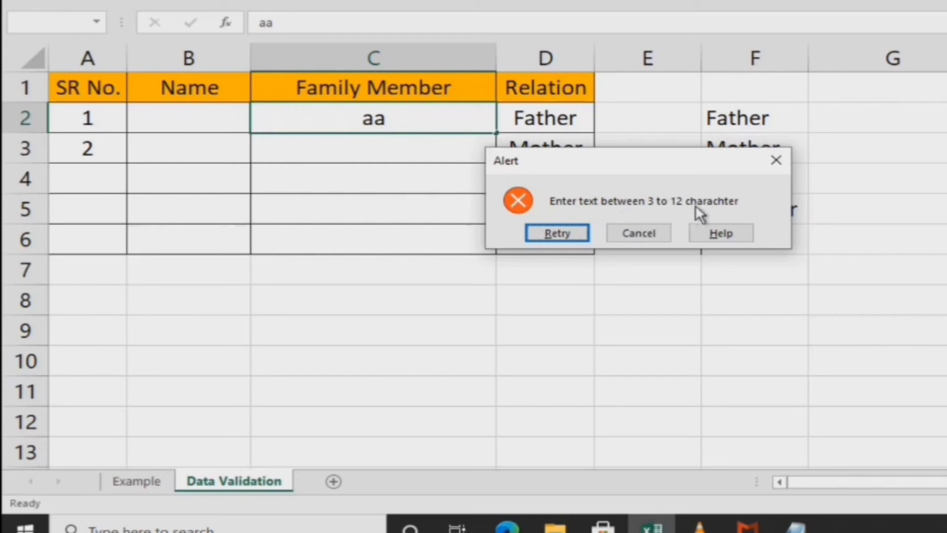
pyautogui.click(654, 234)
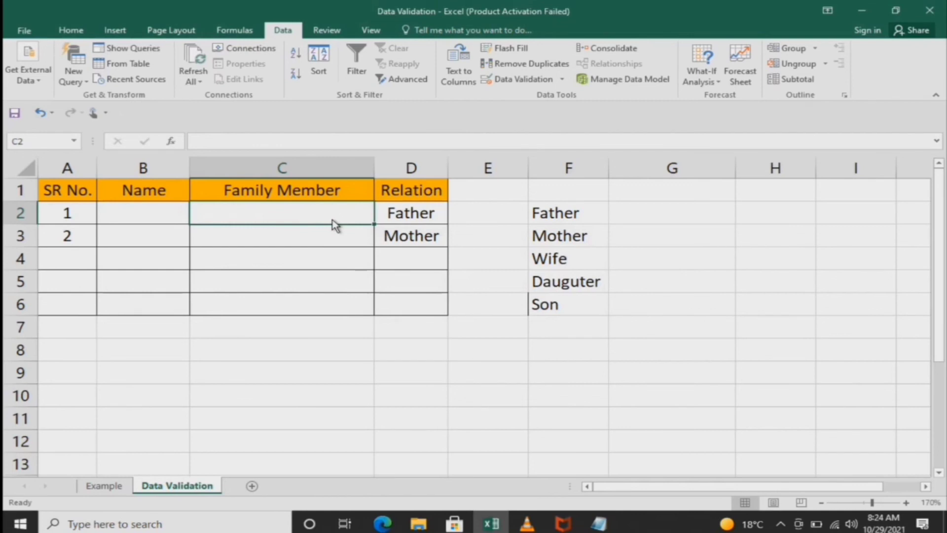
# Add an input message to the validation of C2:C6 titled "Alert" reading "Enter text between 3 to 12 charachter", and check it on cell C2
pyautogui.hotkey('shift', 'Down')
pyautogui.hotkey('shift', 'Down')
pyautogui.hotkey('shift', 'Down')
pyautogui.hotkey('shift', 'Down')
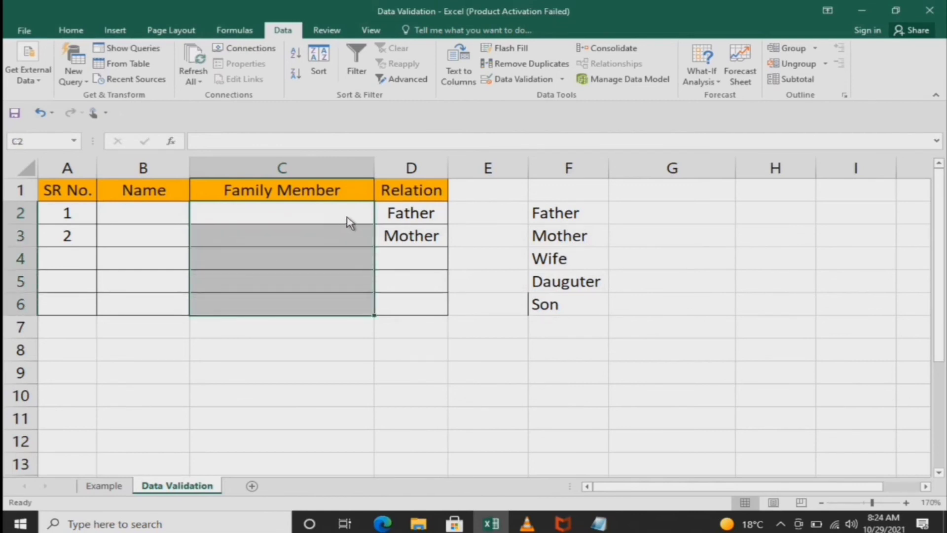
pyautogui.click(508, 79)
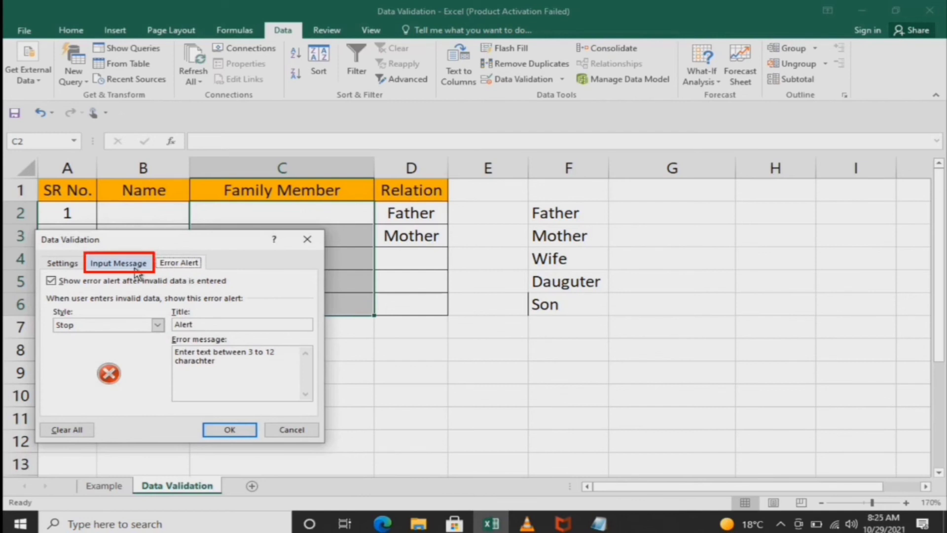
pyautogui.click(118, 263)
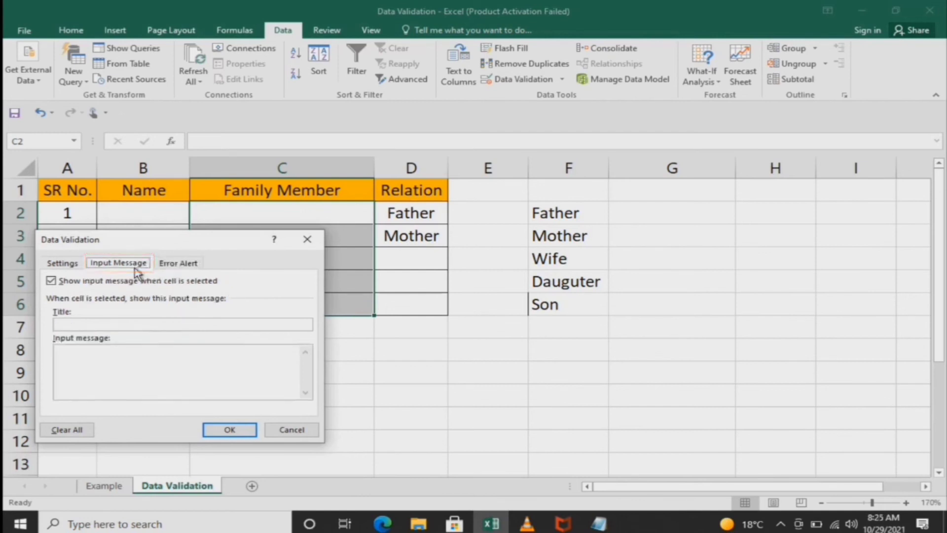
pyautogui.click(121, 325)
pyautogui.write('Alert')
pyautogui.click(100, 370)
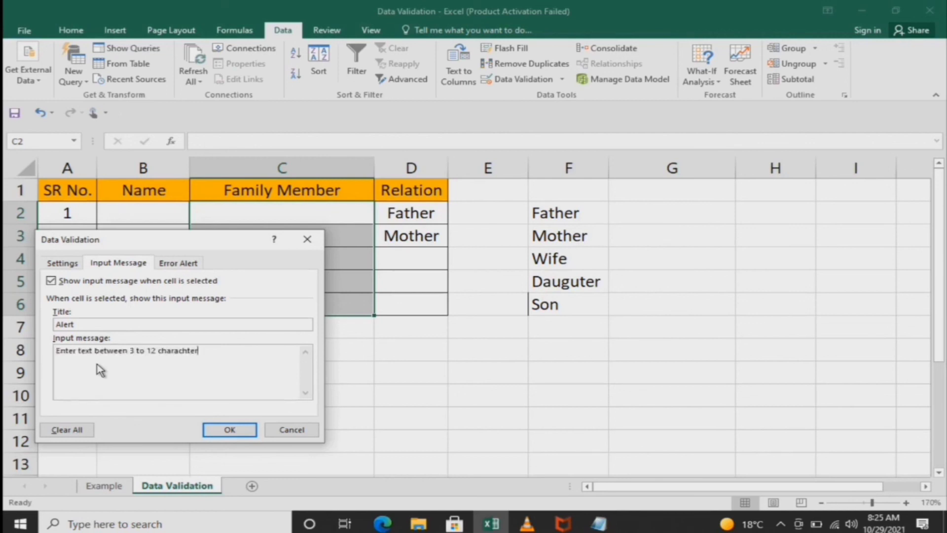
pyautogui.click(220, 433)
pyautogui.click(242, 221)
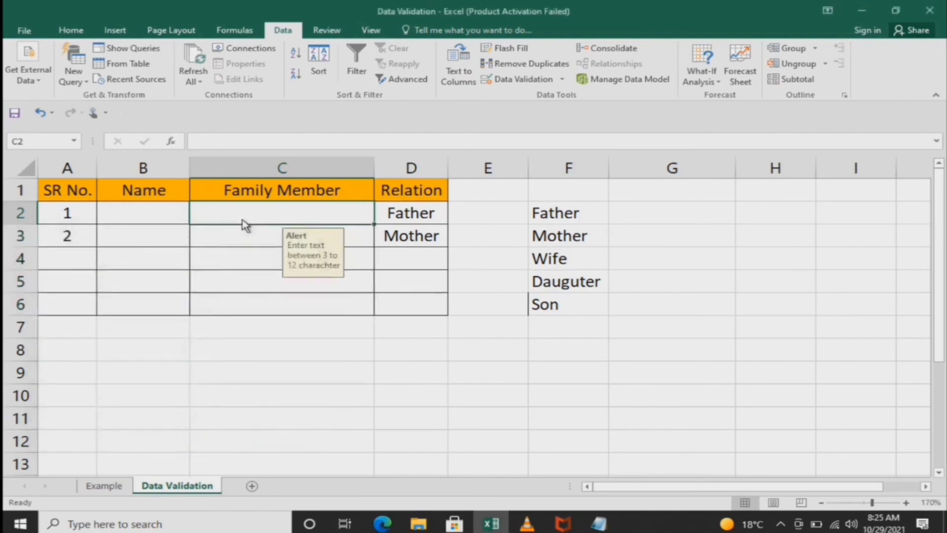